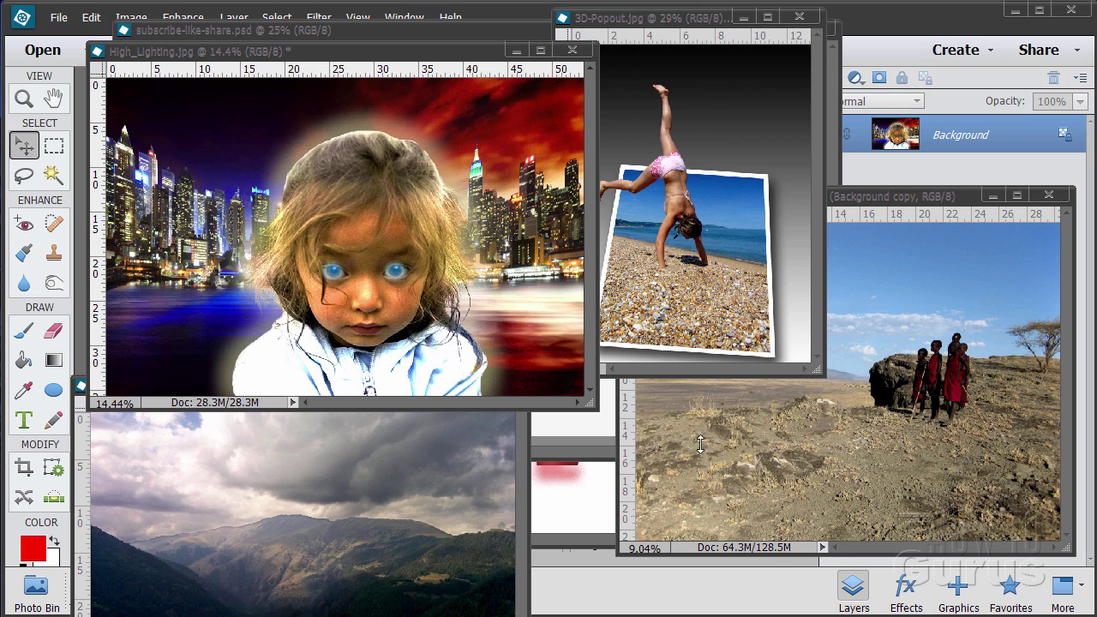
Minimize the High_Lighting, 3D-Popout, local-children-in-tanzania and mountains01 image windows and close description.jpg.
click(515, 51)
click(742, 17)
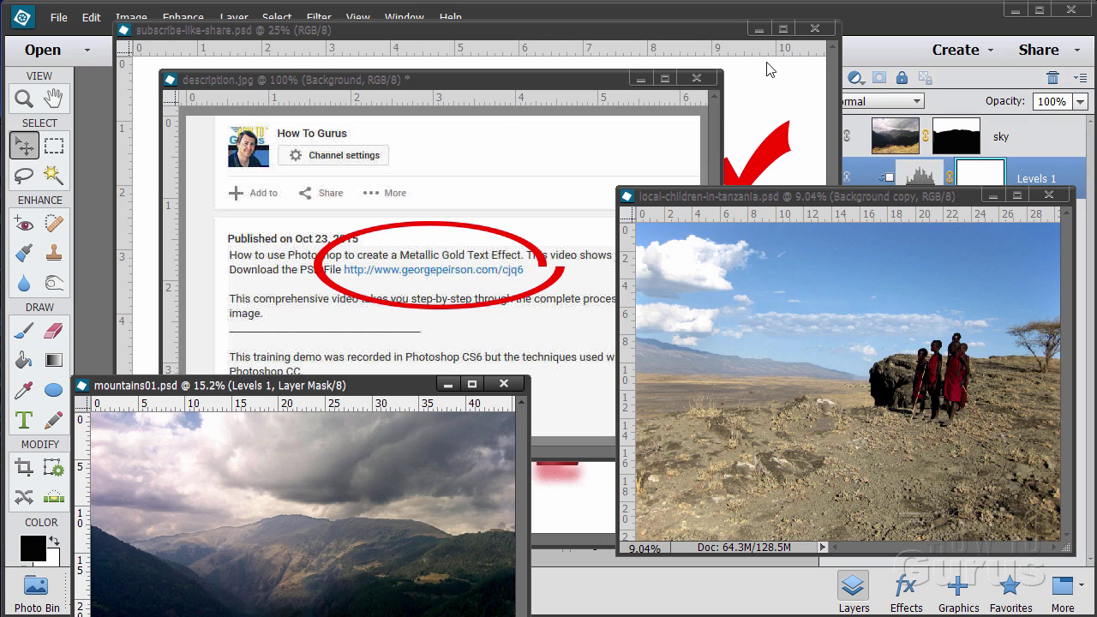
click(992, 196)
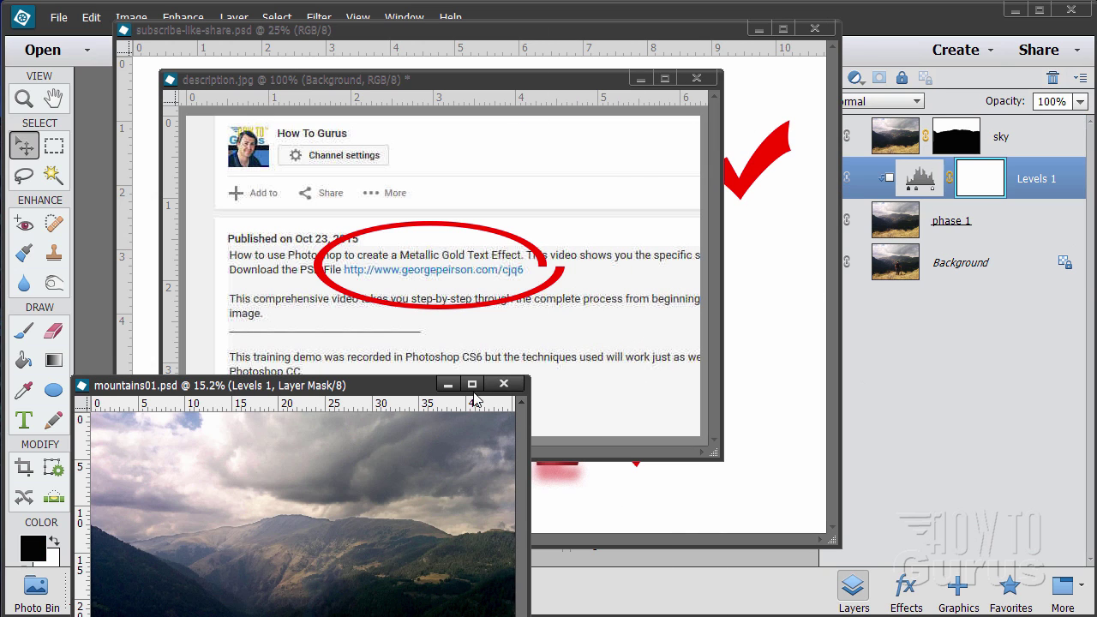
click(447, 383)
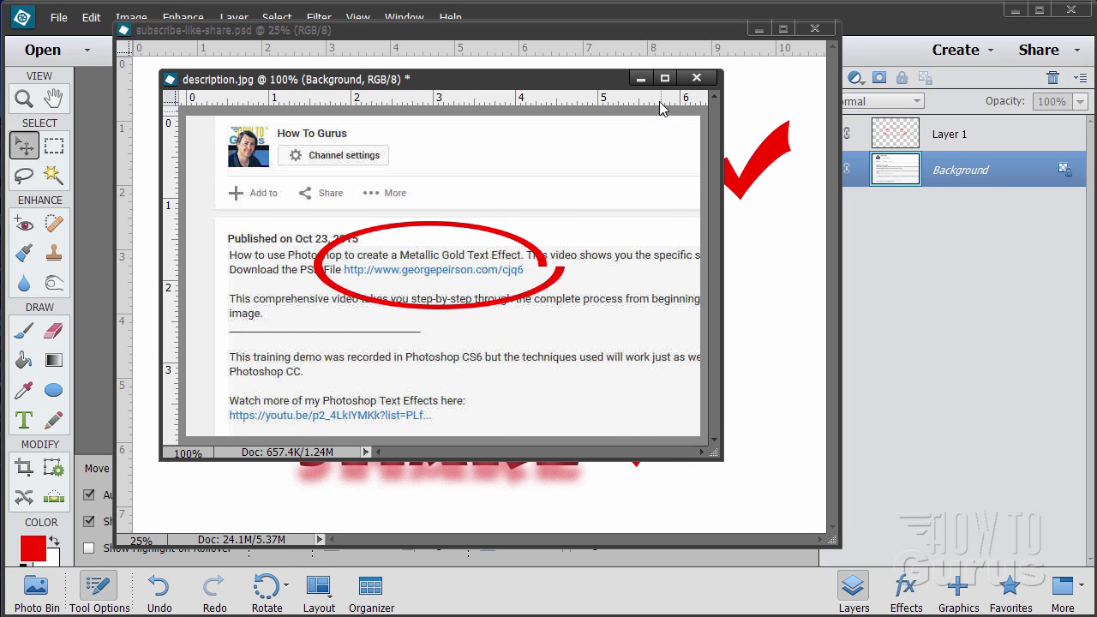
click(695, 77)
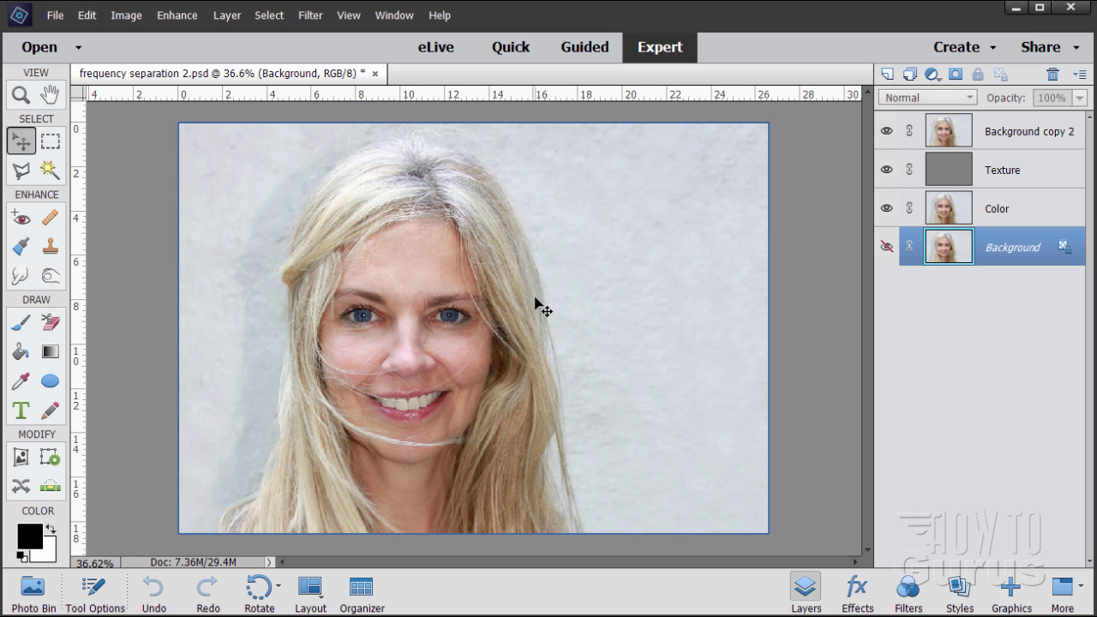
Hide the Background copy 2 layer and view the Color layer and the Texture layer each on its own.
click(887, 131)
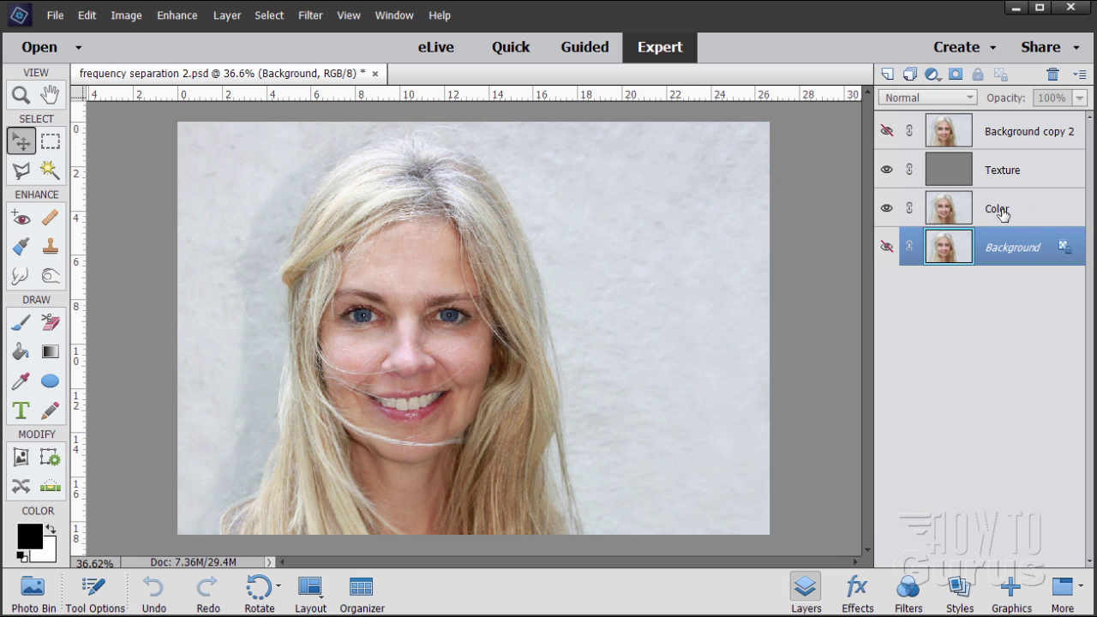
click(886, 169)
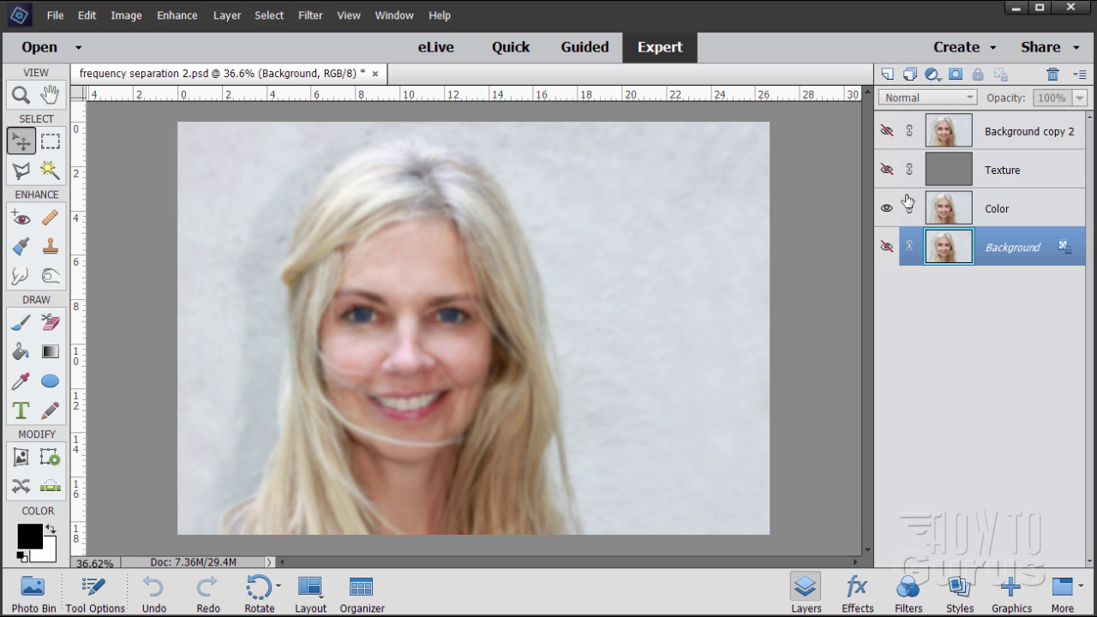
click(886, 169)
click(887, 208)
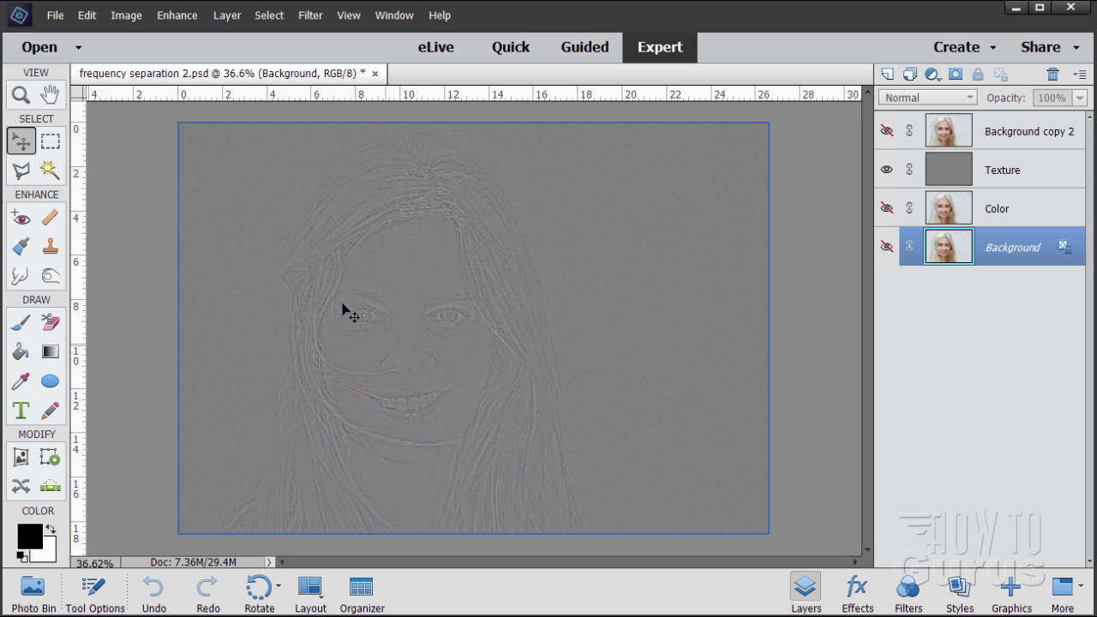
Zoom in to 200% on the woman's cheek to examine the detail held in the Texture layer.
click(20, 95)
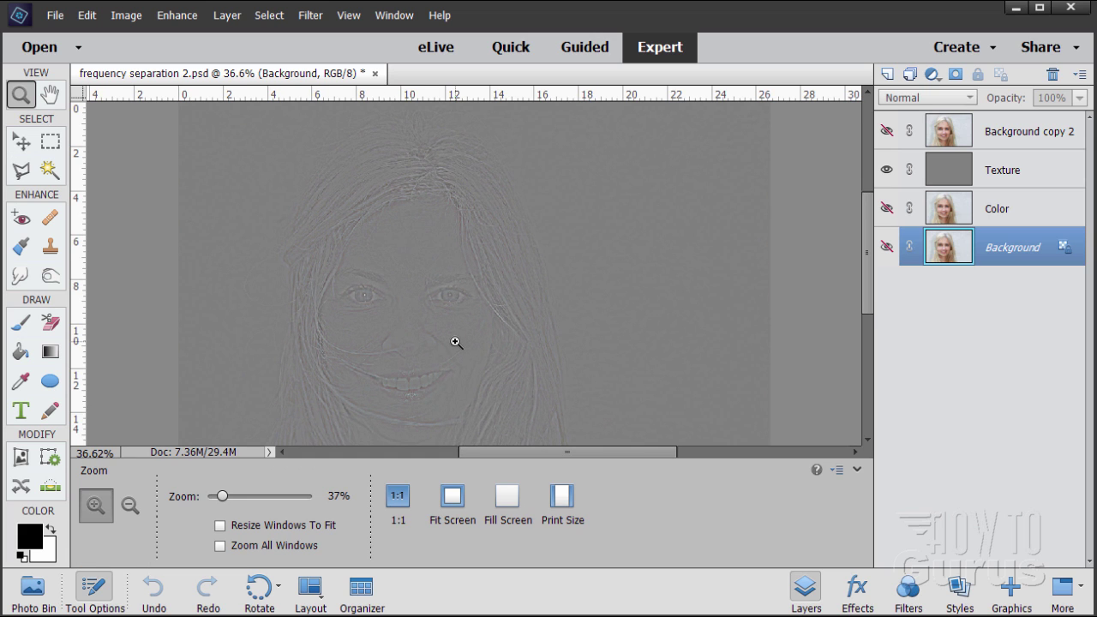
click(456, 343)
click(457, 342)
click(458, 339)
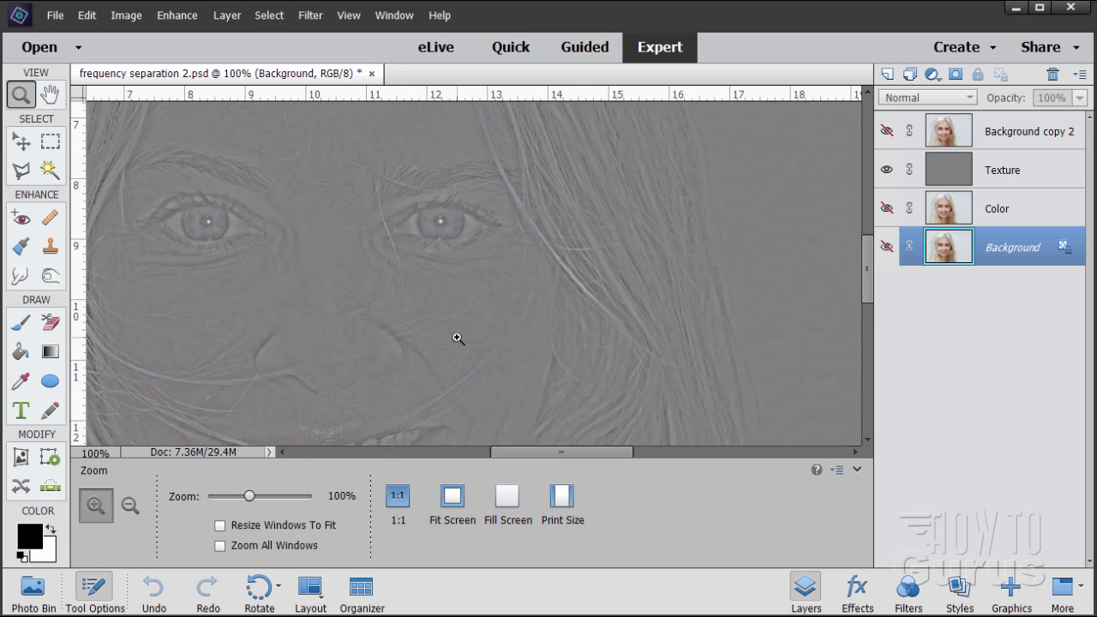
click(457, 338)
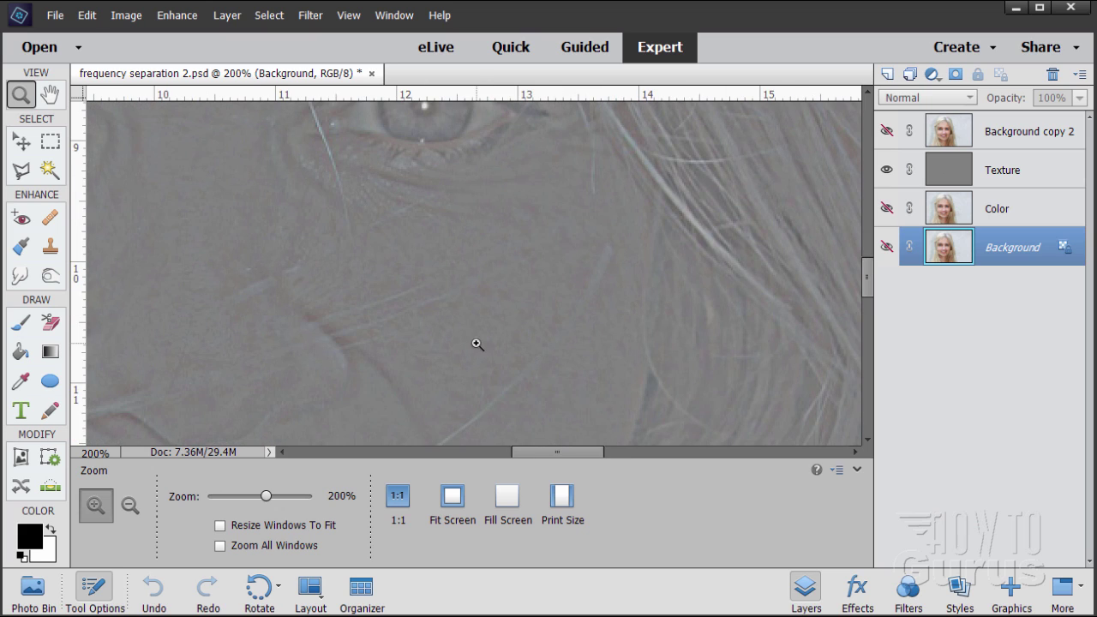
Compare the Color layer alone with Color and Texture combined, and check the blend mode of each layer.
click(885, 171)
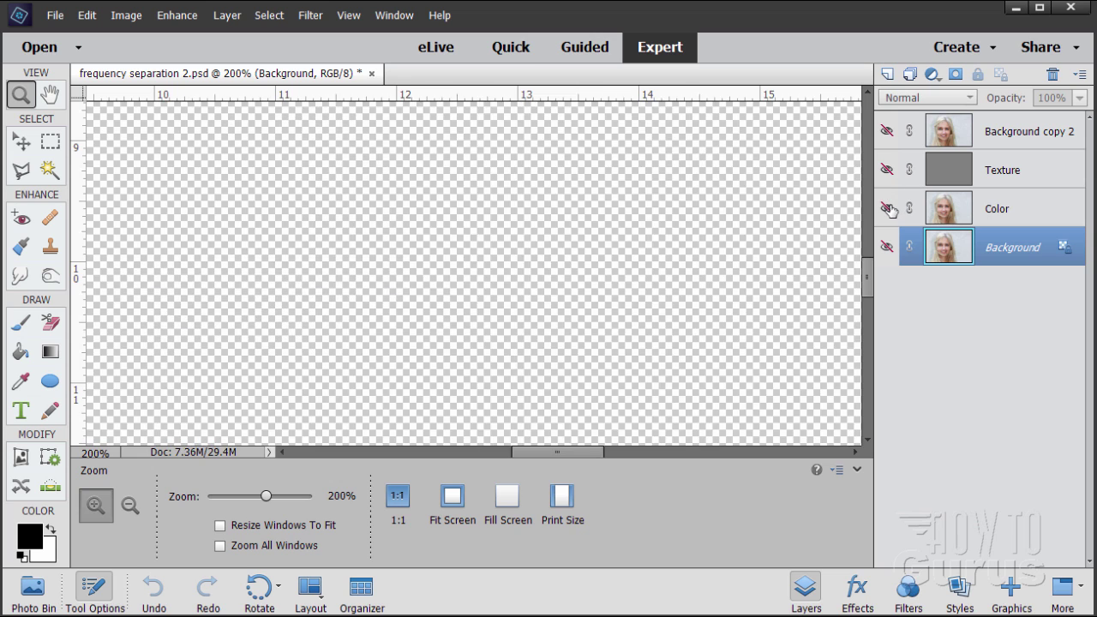
click(886, 208)
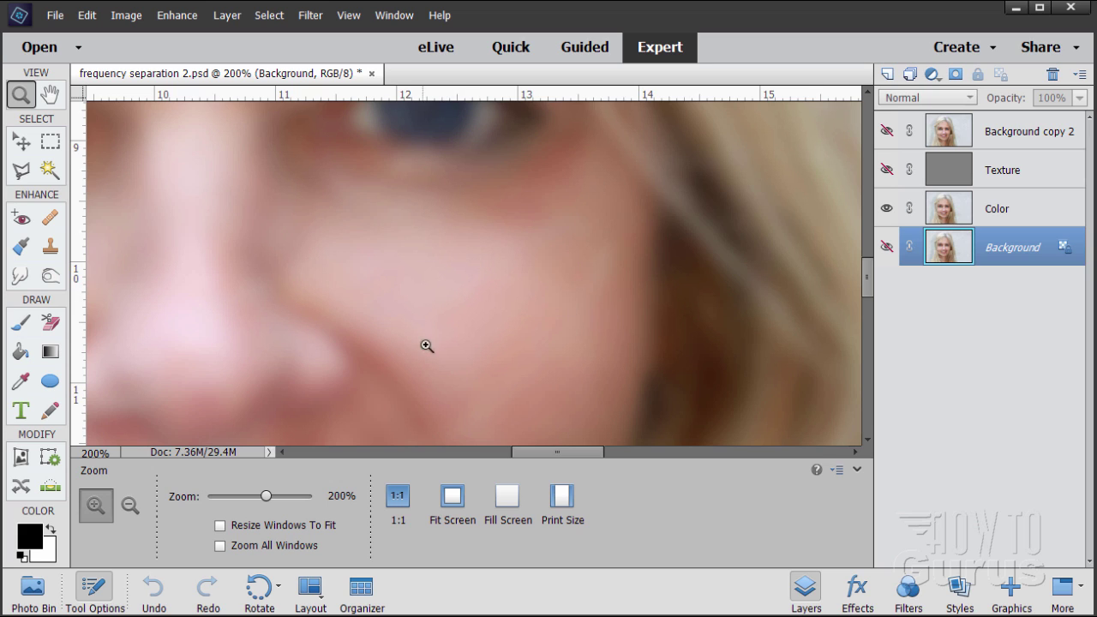
click(886, 169)
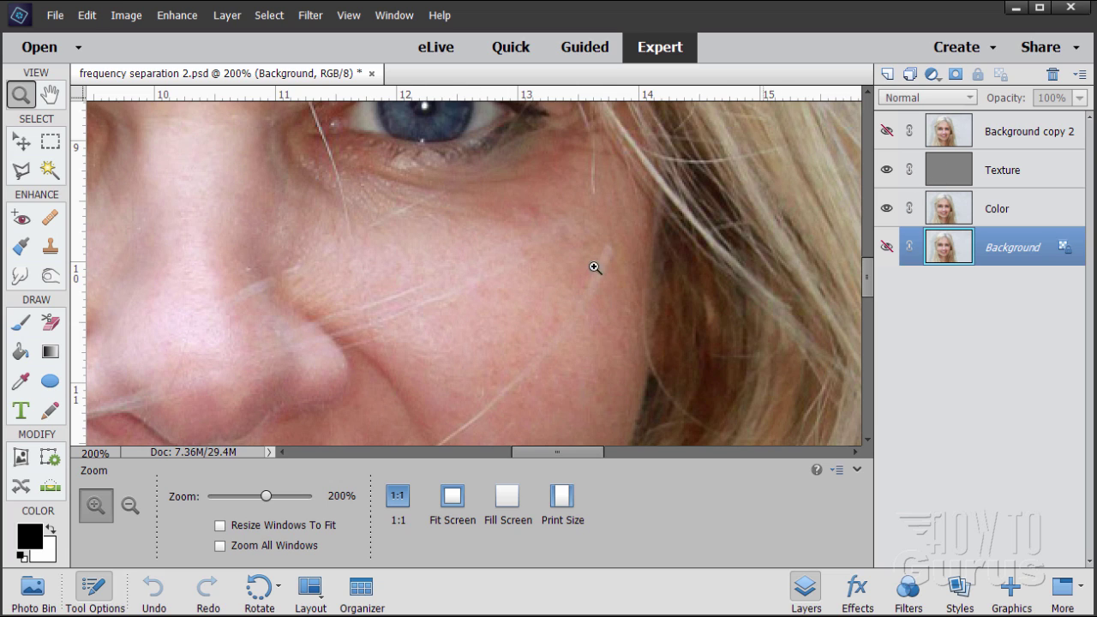
click(886, 133)
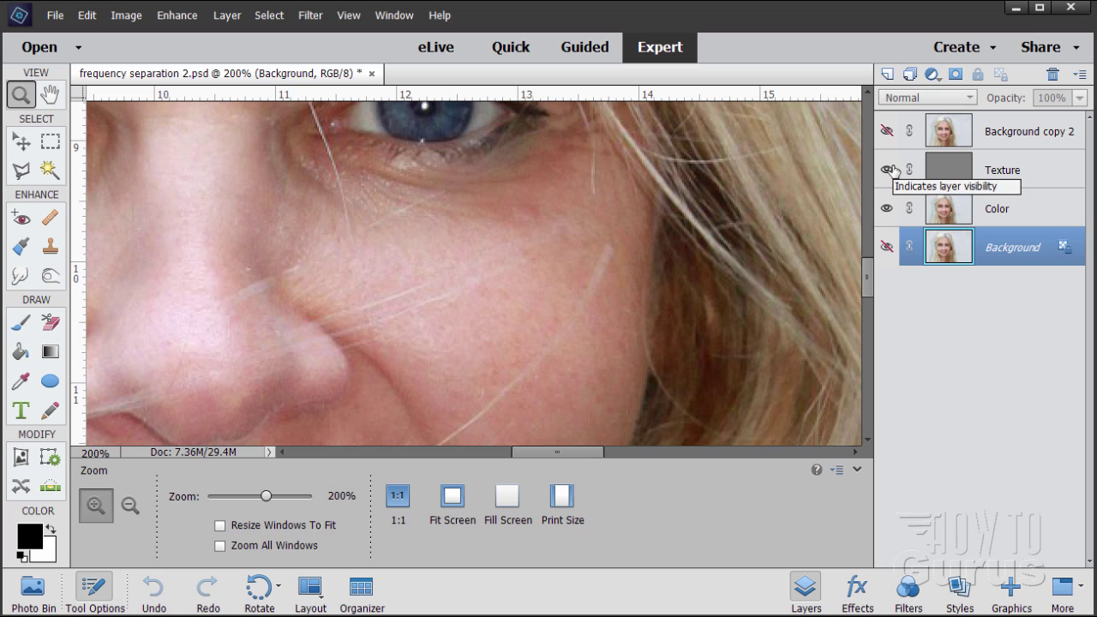
click(943, 175)
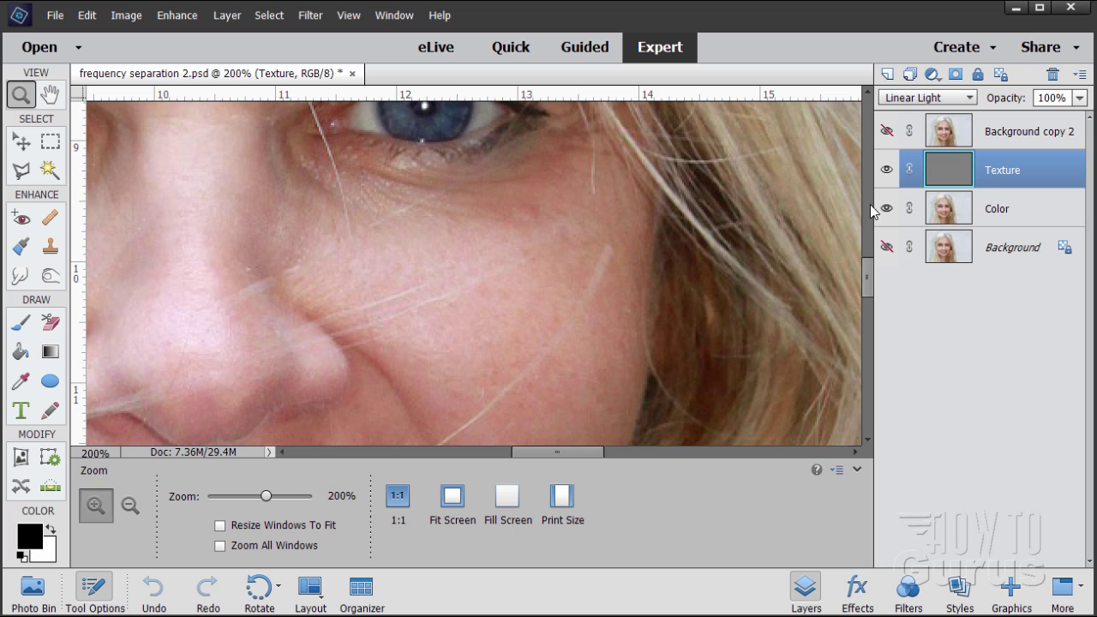
click(992, 210)
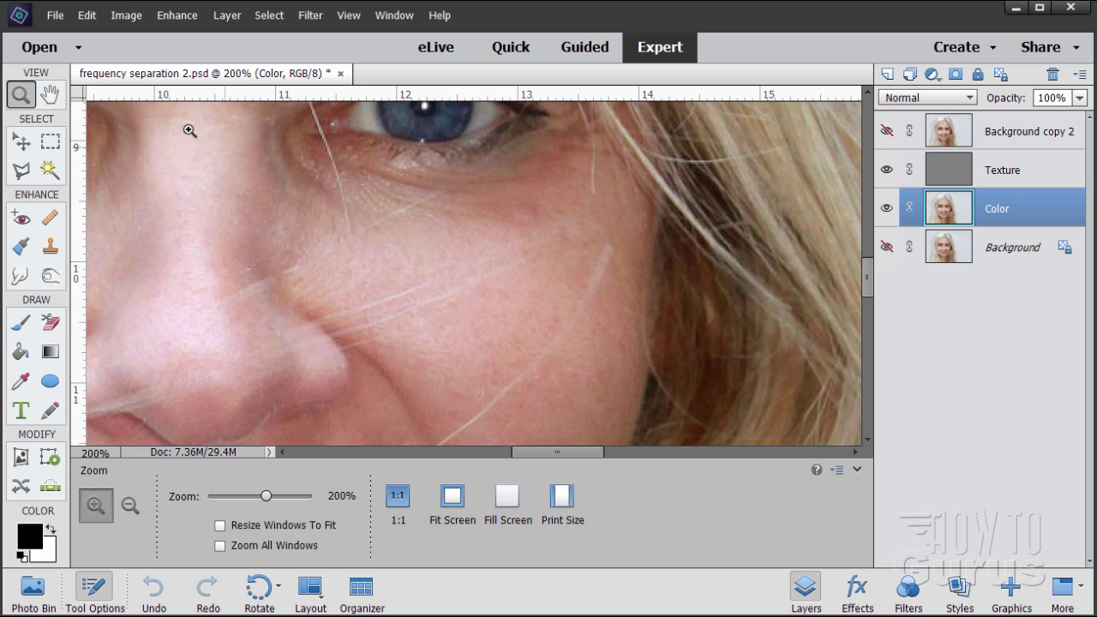
Close frequency separation 2.psd without saving and dock the woman-509973_1920.jpg window as a tab.
click(342, 75)
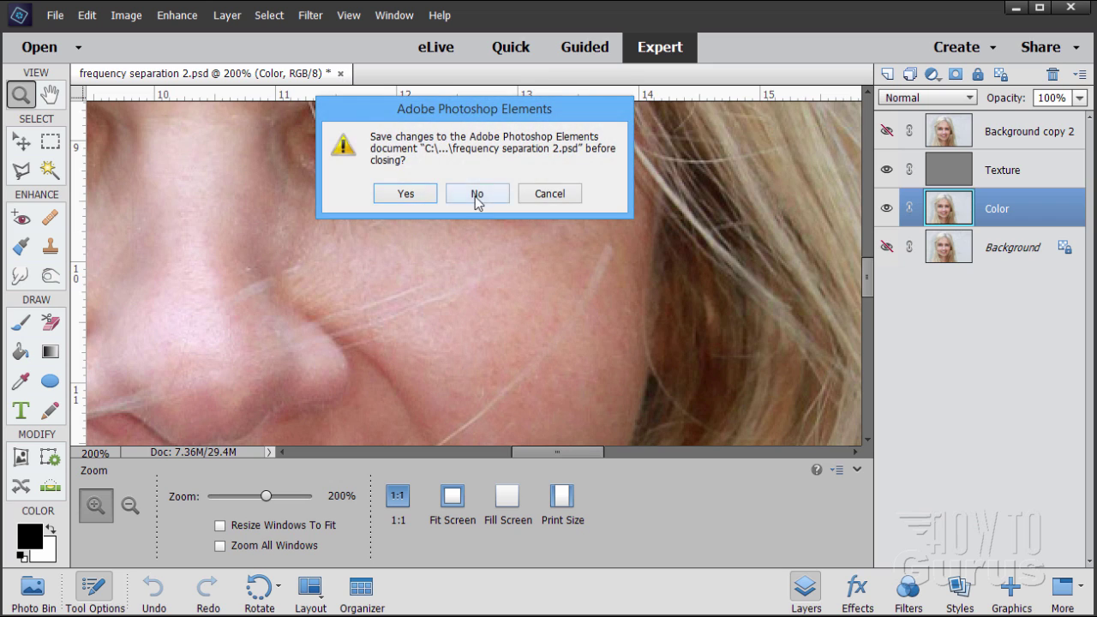
click(475, 198)
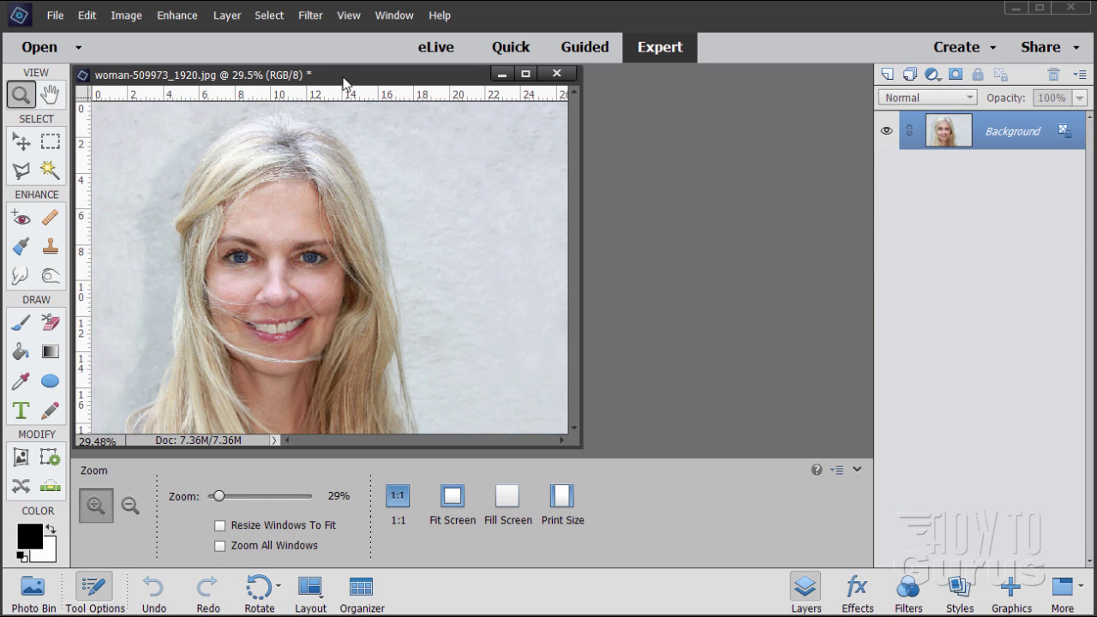
drag(345, 77, 473, 68)
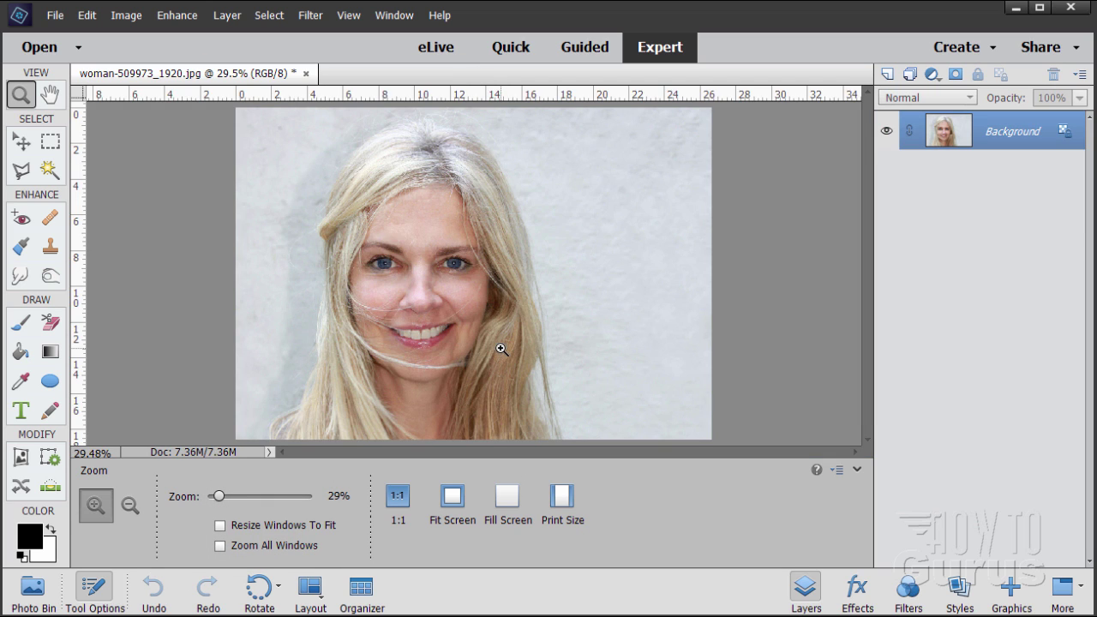
Duplicate the Background layer, rename the copy Comparison and hide it.
click(22, 141)
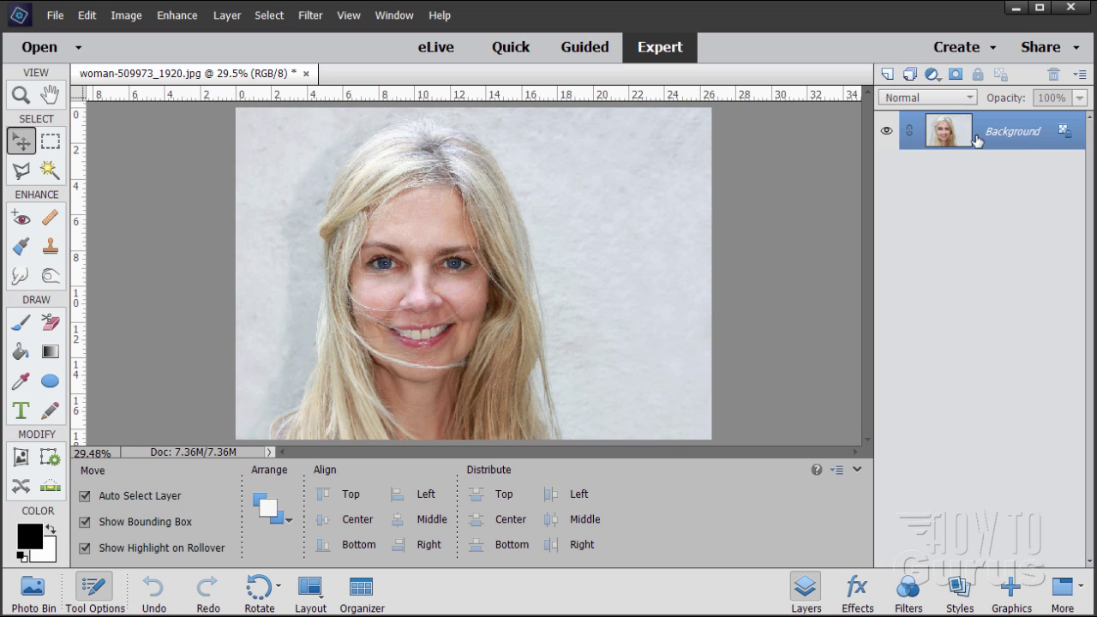
drag(958, 140, 889, 76)
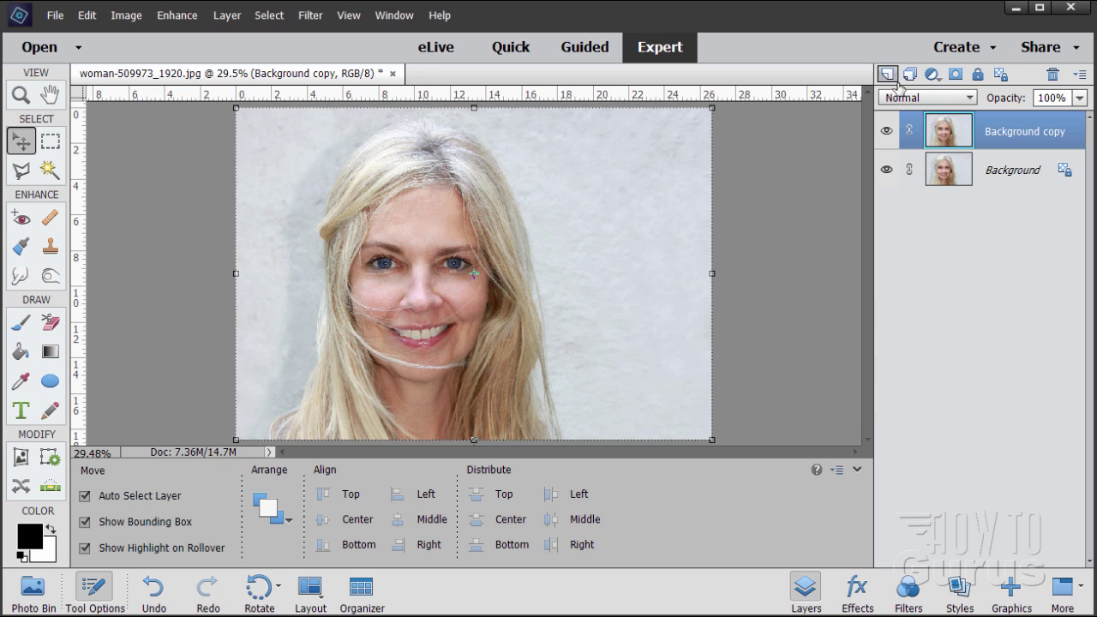
double_click(1007, 134)
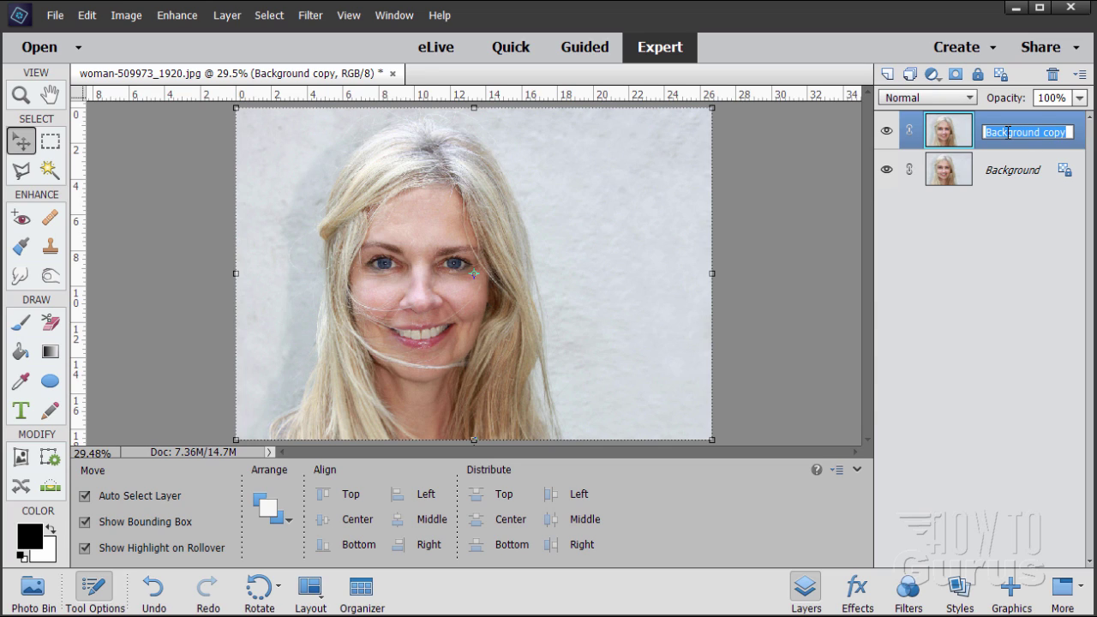
text(Comparison)
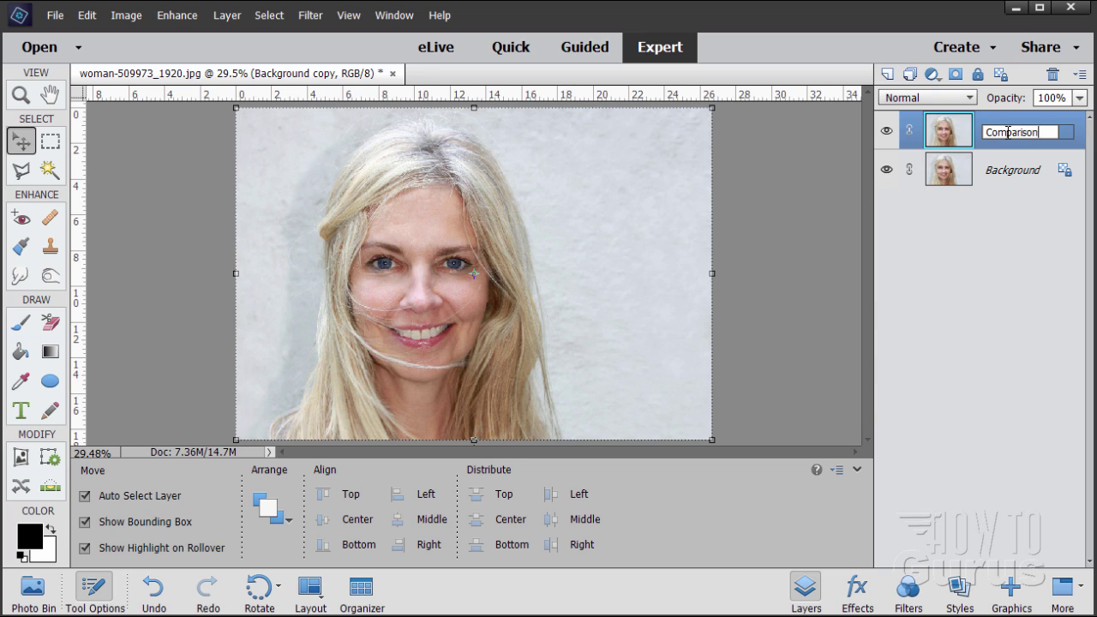
key(Return)
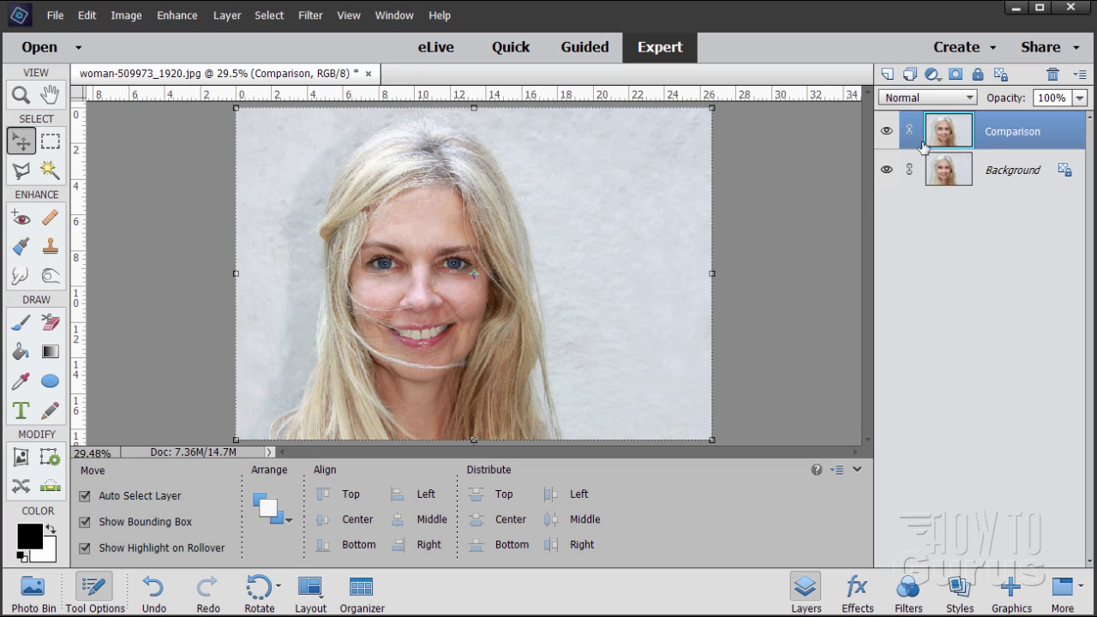
click(888, 132)
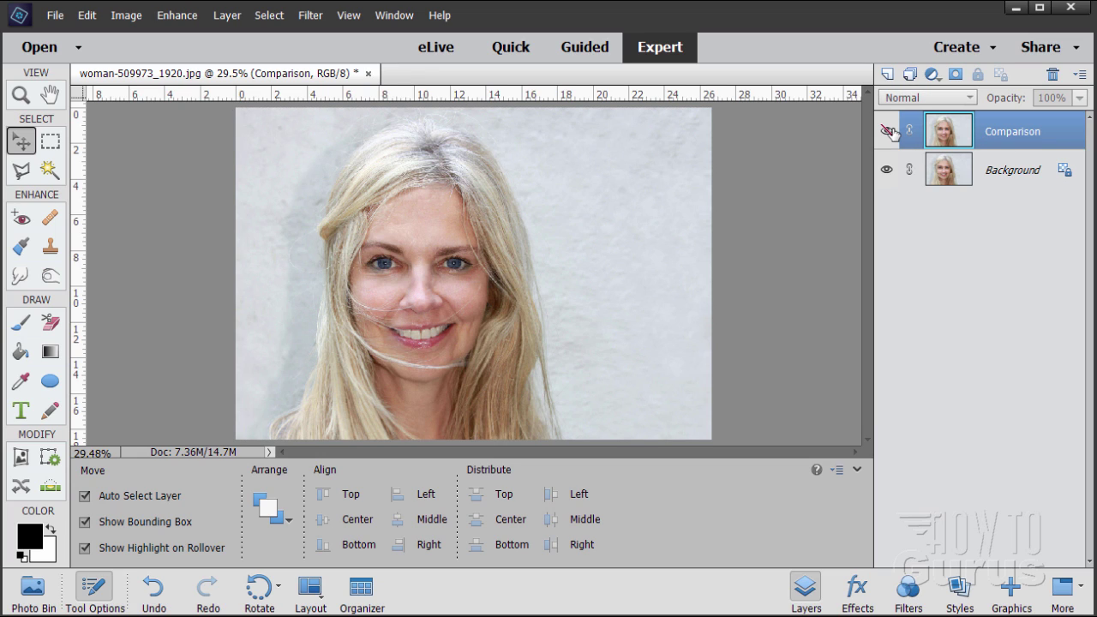
Duplicate the Background layer again and rename the copy Color.
click(992, 176)
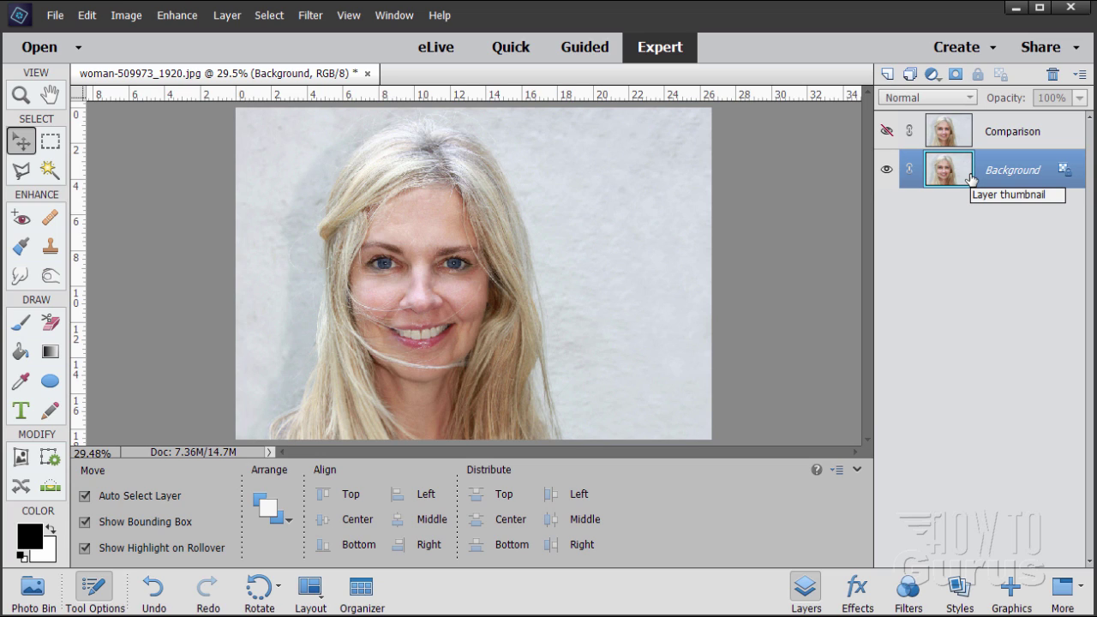
drag(971, 179, 888, 73)
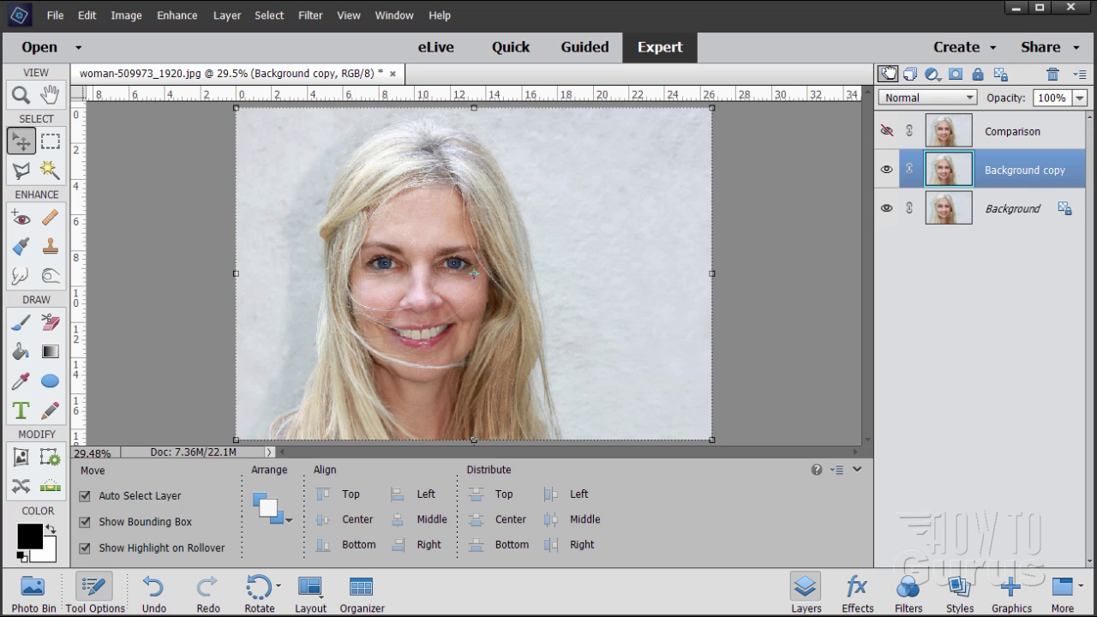
double_click(1022, 172)
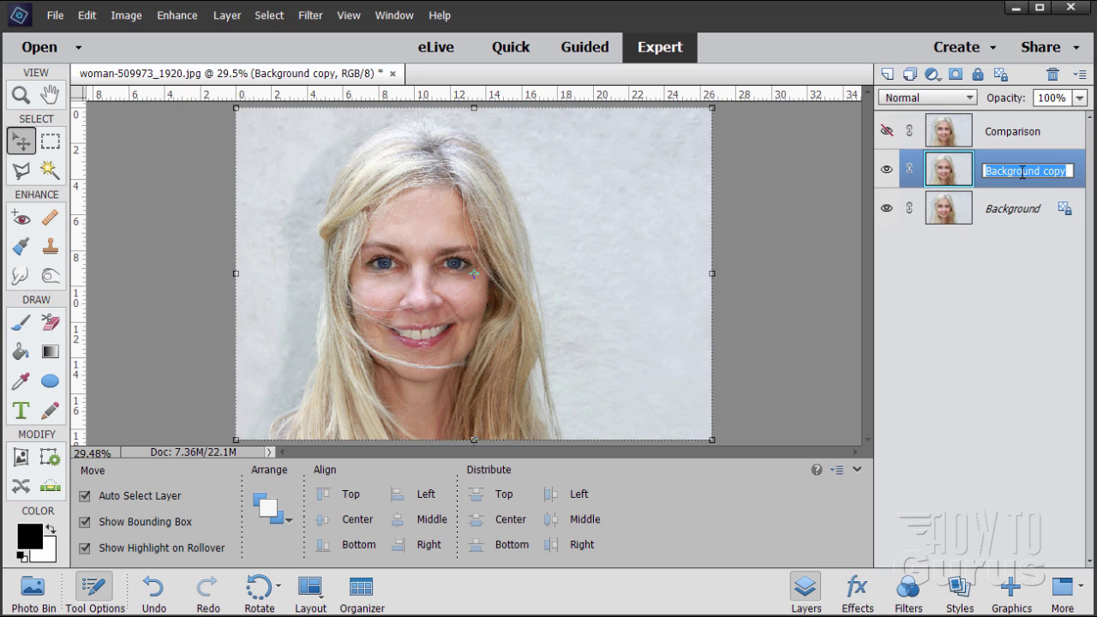
text(Color)
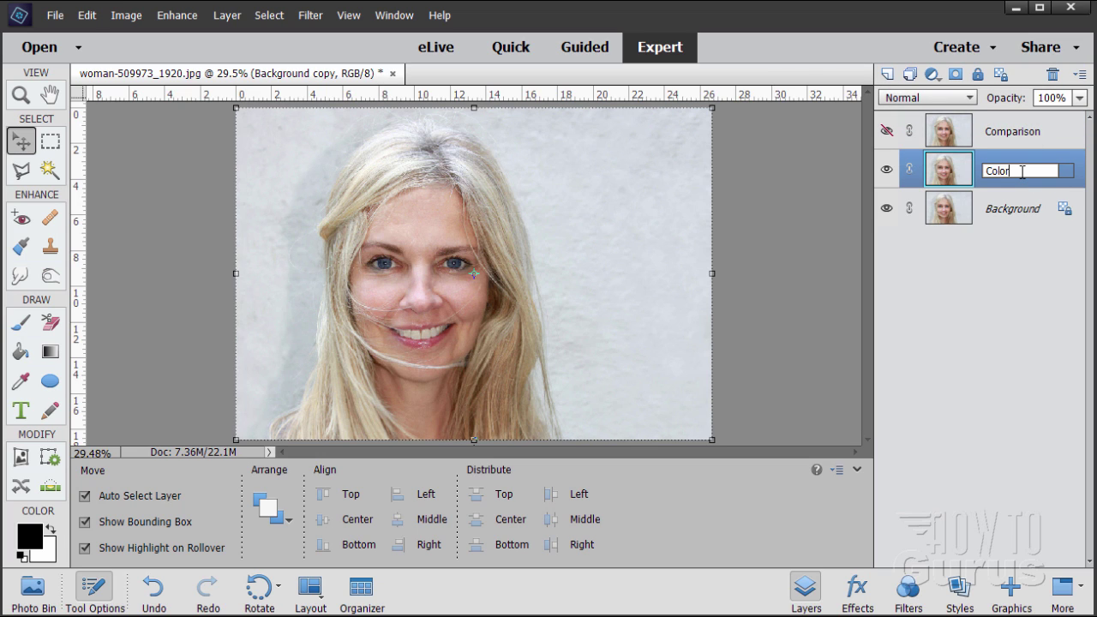
key(Return)
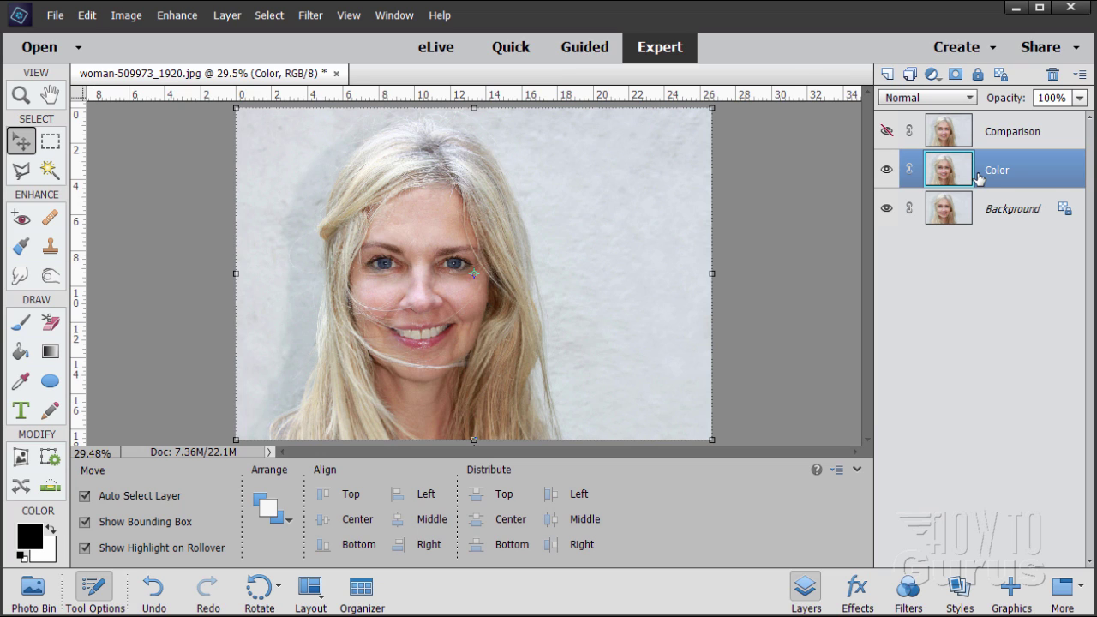
Duplicate the Color layer, rename the copy Texture, and make a duplicate of the Texture layer.
drag(979, 178, 888, 73)
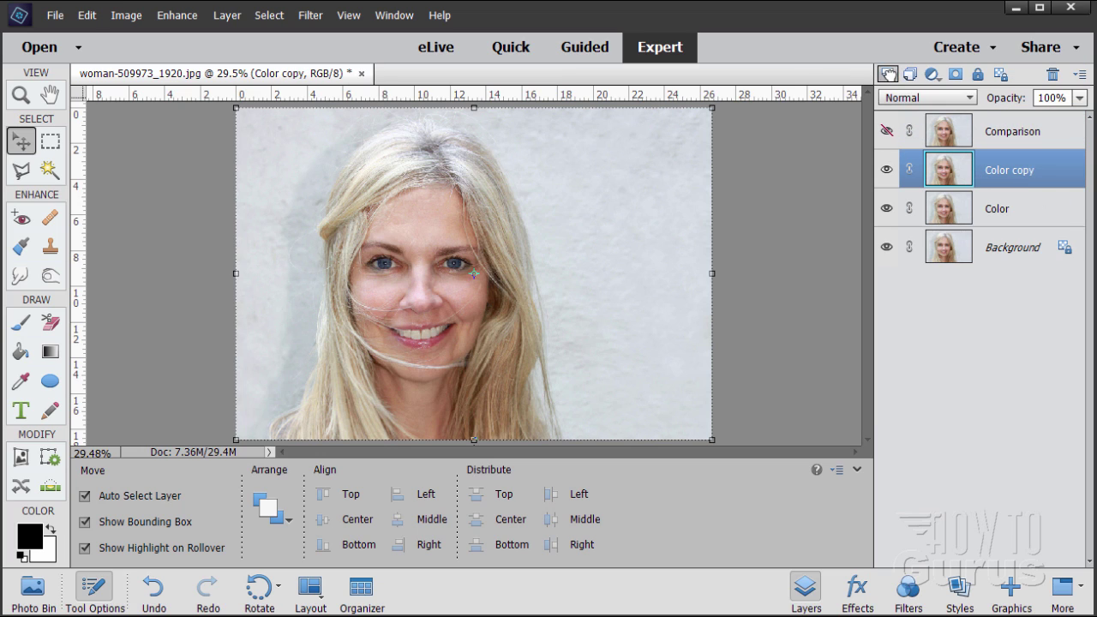
double_click(987, 171)
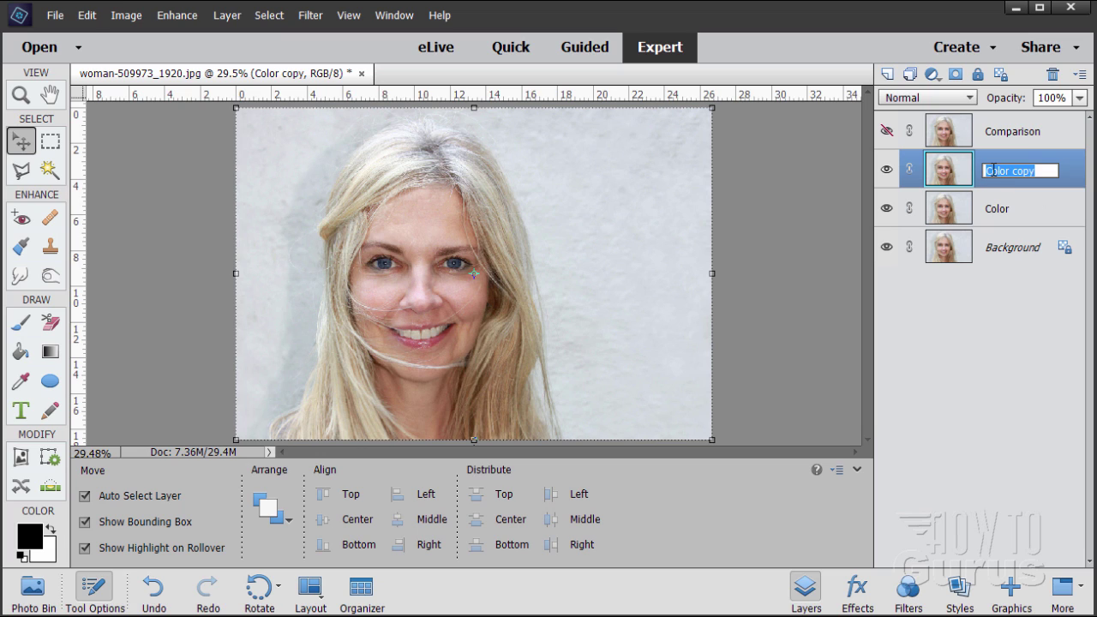
text(Texture)
key(Return)
drag(966, 176, 888, 74)
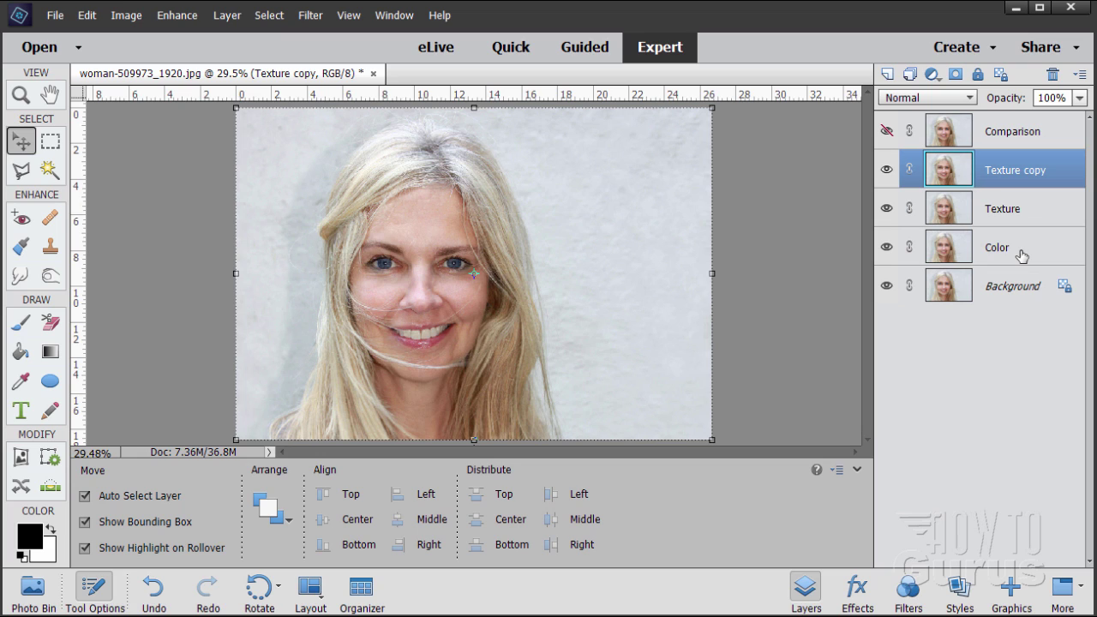
Hide the Texture copy and Texture layers and make the Color layer active.
click(886, 180)
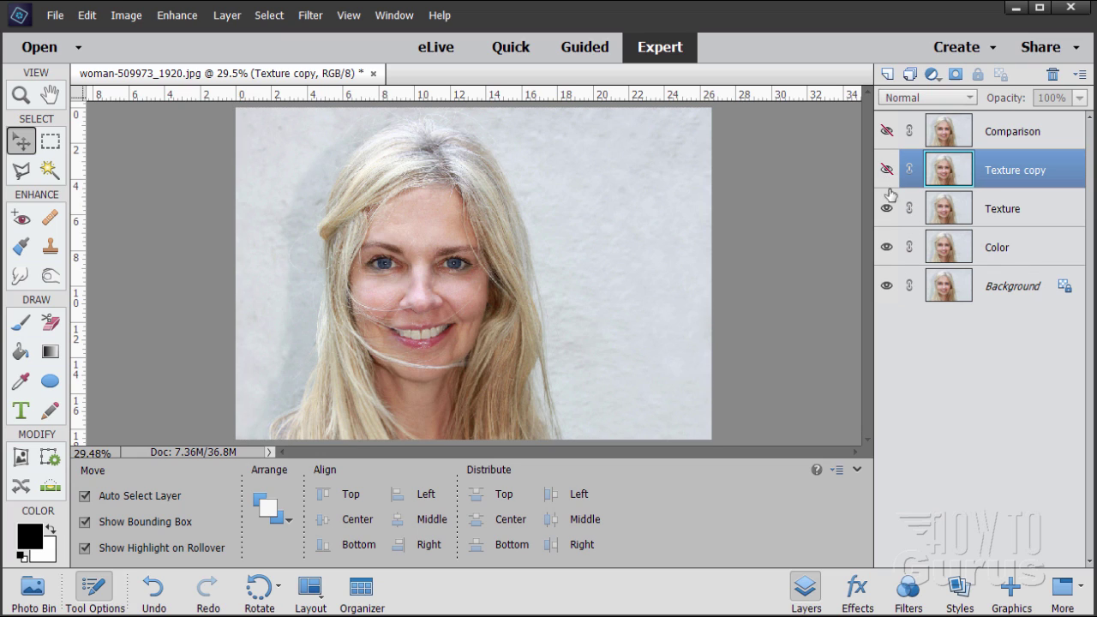
click(887, 209)
click(1027, 255)
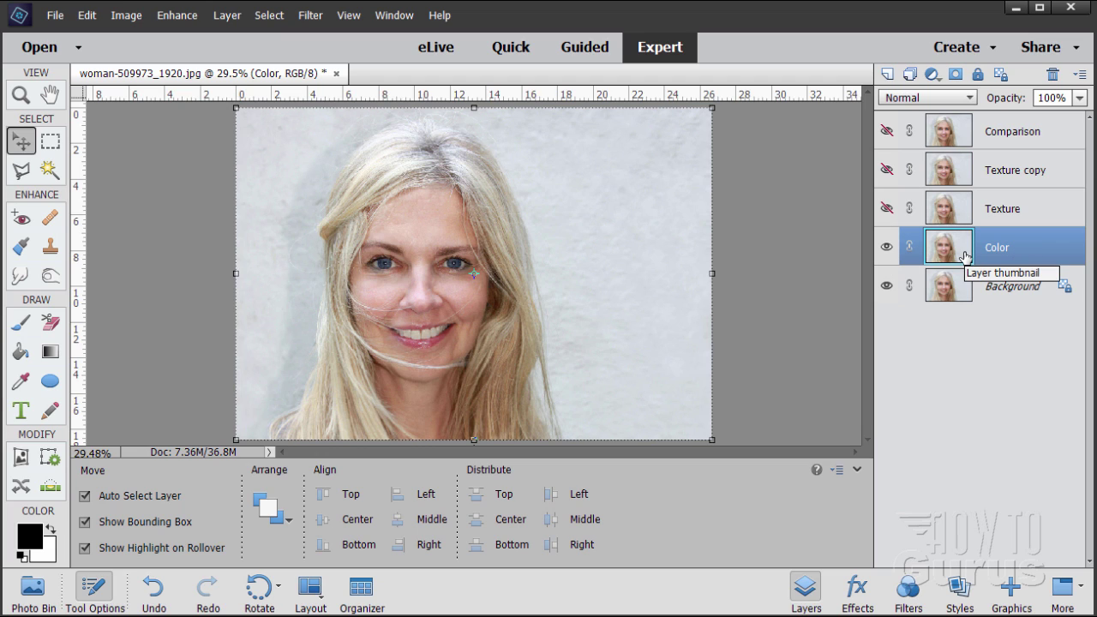
Apply a Gaussian Blur with a radius of 4.0 pixels to the Color layer.
click(22, 96)
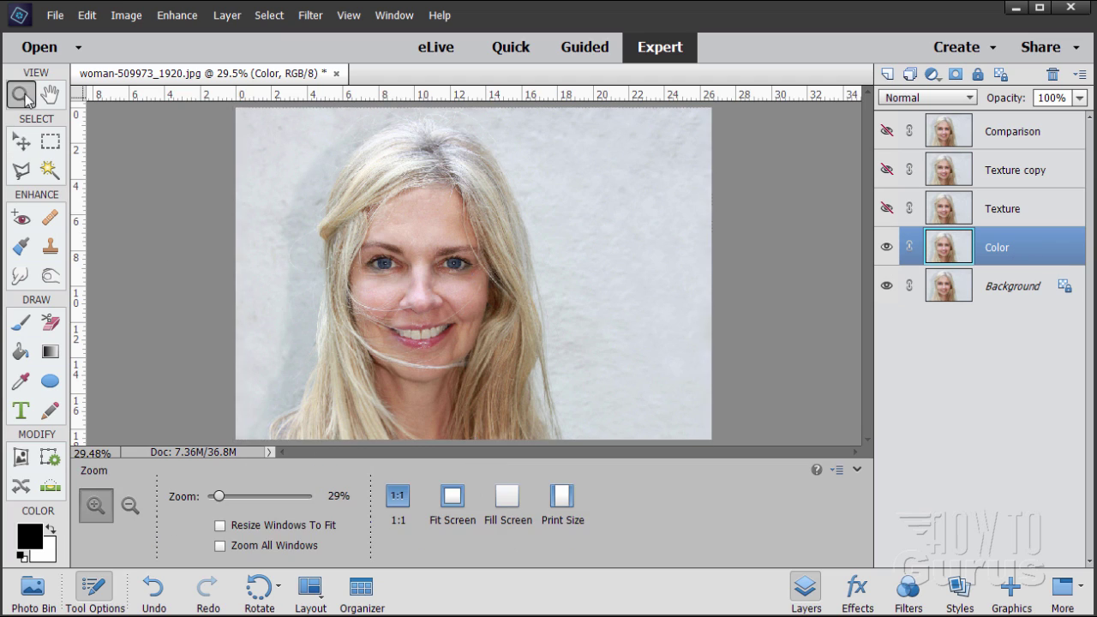
click(411, 273)
click(411, 274)
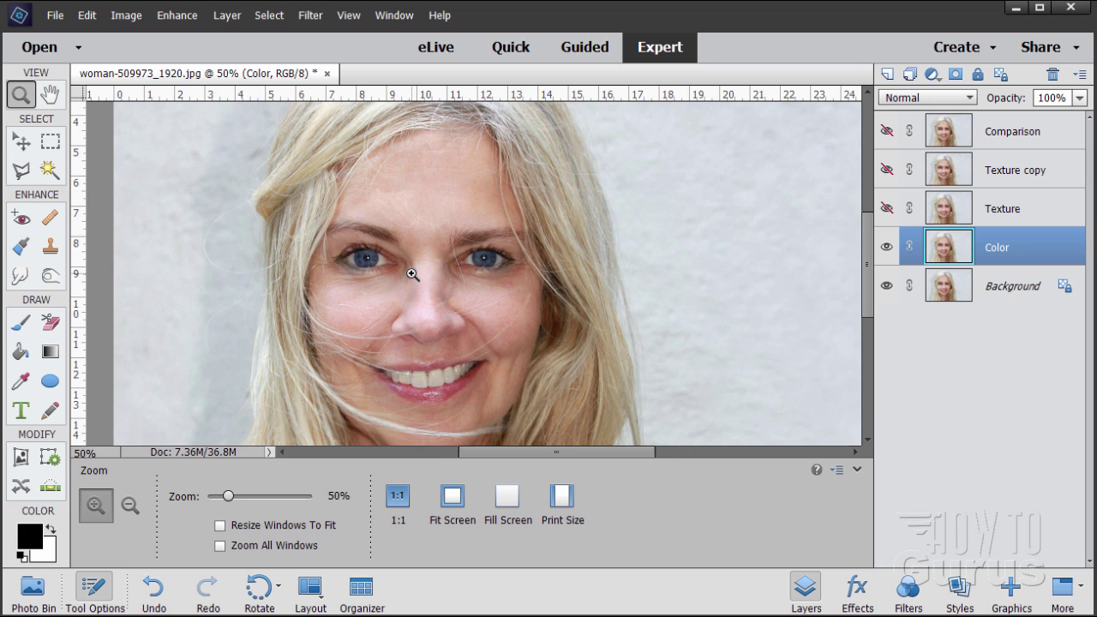
scroll(412, 273, up, 1)
scroll(412, 273, down, 1)
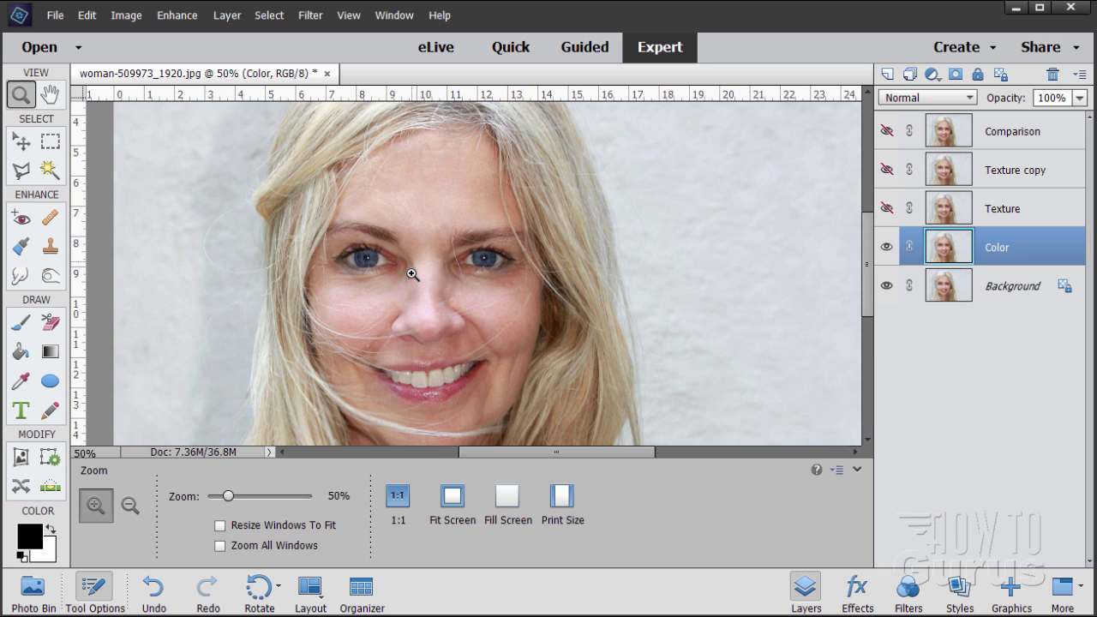
click(22, 146)
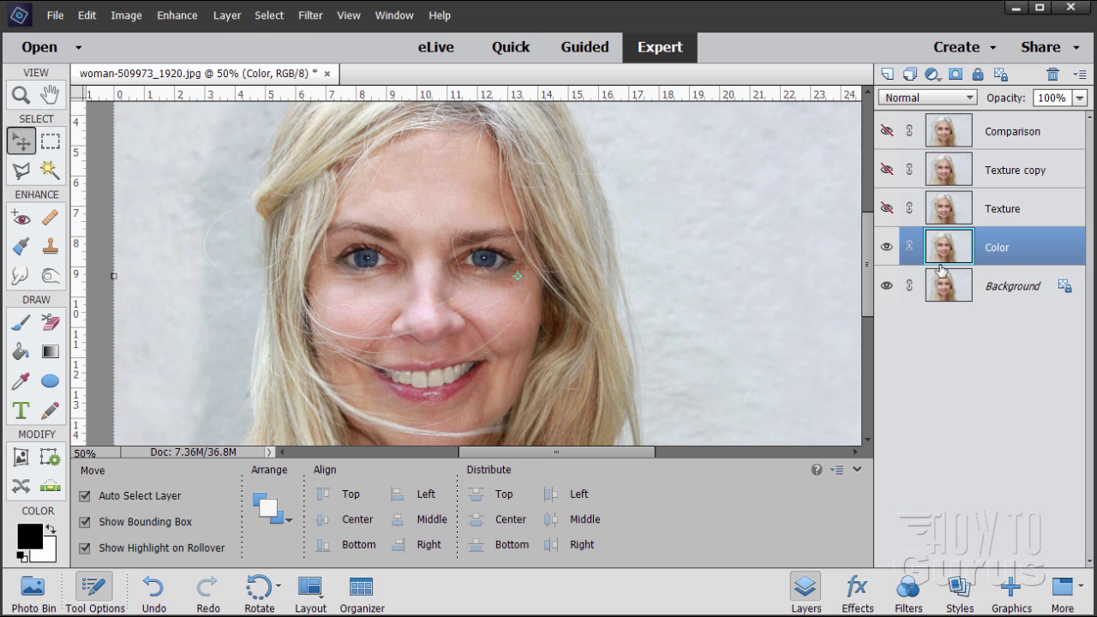
click(226, 17)
mouse_move(301, 21)
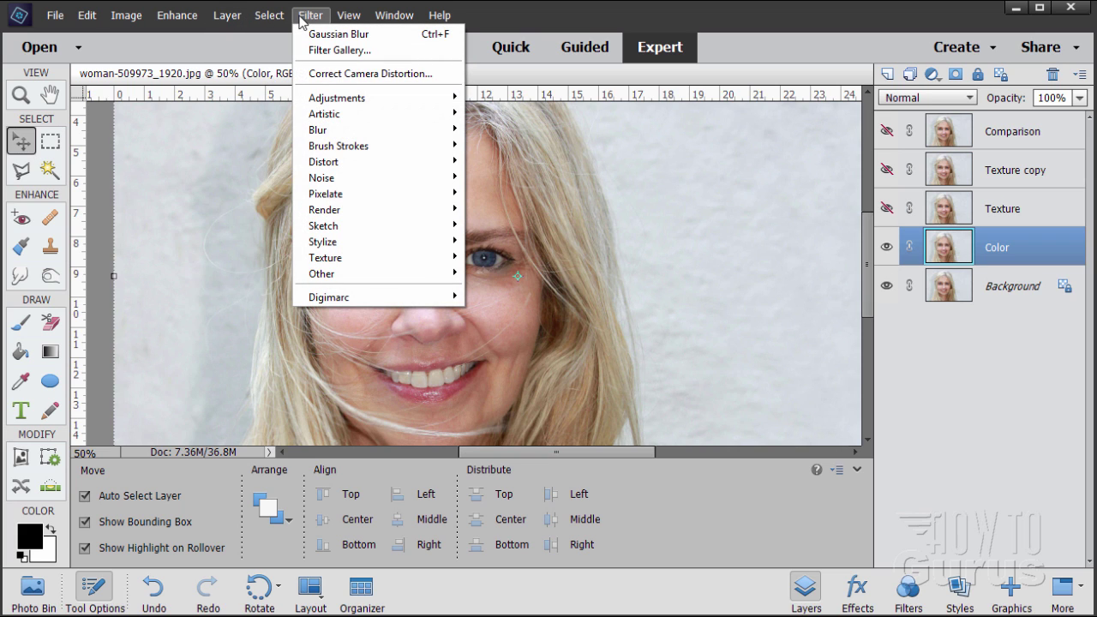
mouse_move(345, 130)
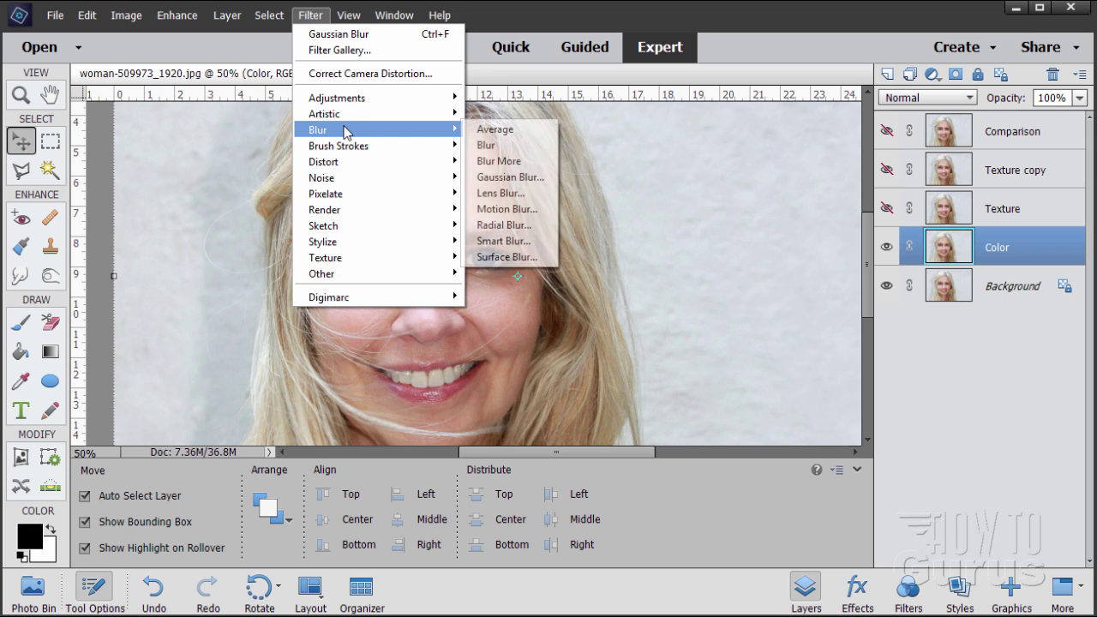
click(499, 177)
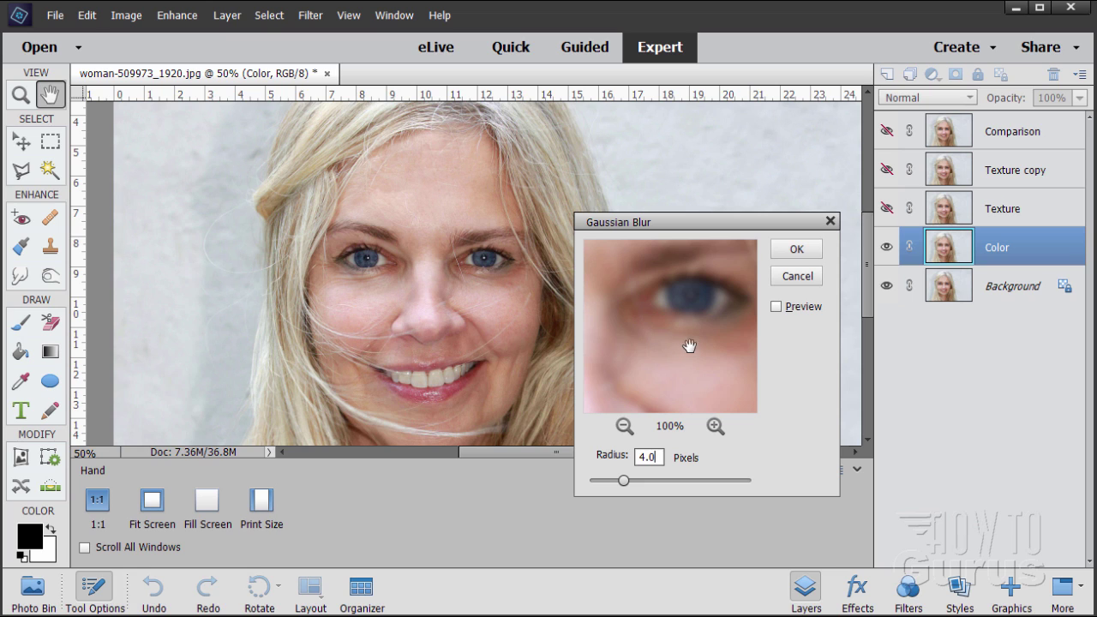
click(789, 253)
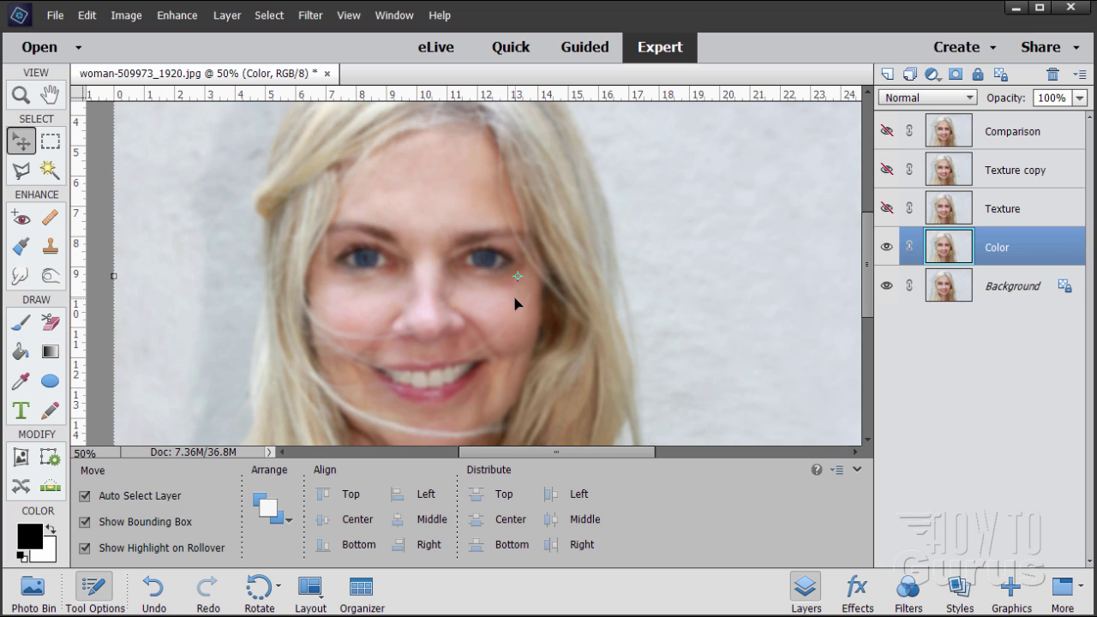
Make the Texture and Texture copy layers visible again.
click(887, 208)
click(887, 170)
click(1015, 209)
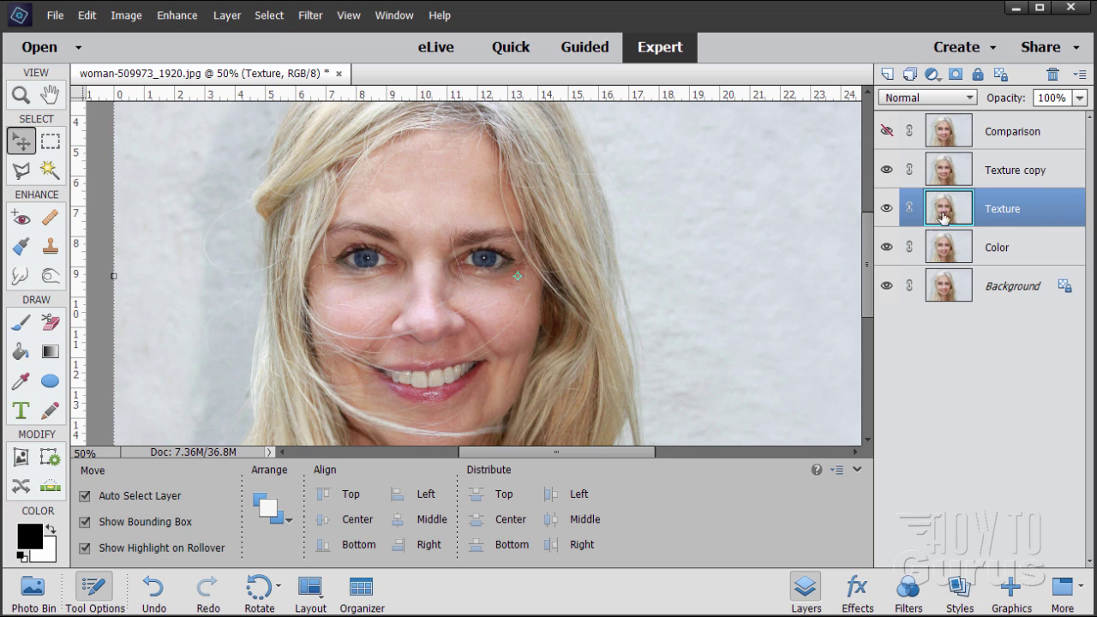
Apply a Gaussian Blur with a radius of 4.0 pixels to the Texture copy layer.
click(1004, 177)
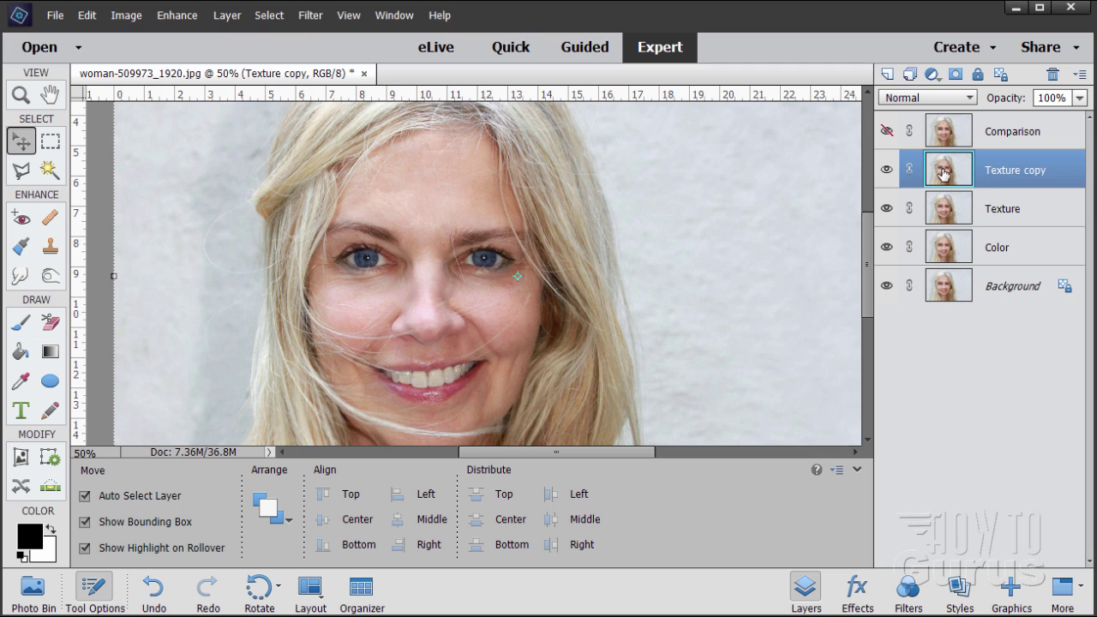
click(309, 17)
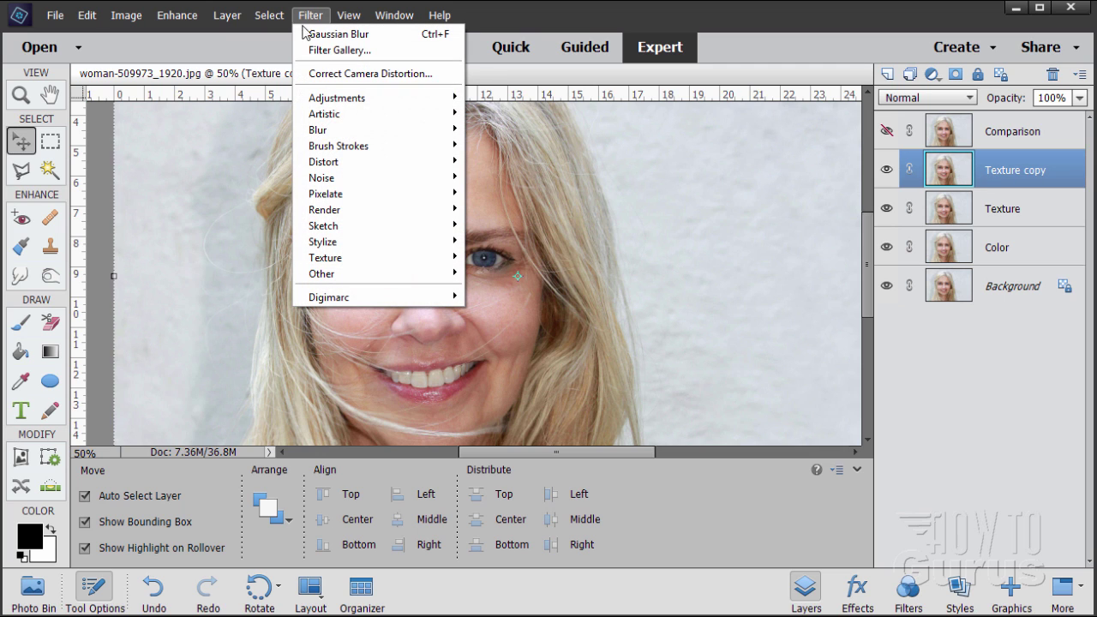
mouse_move(339, 130)
click(522, 178)
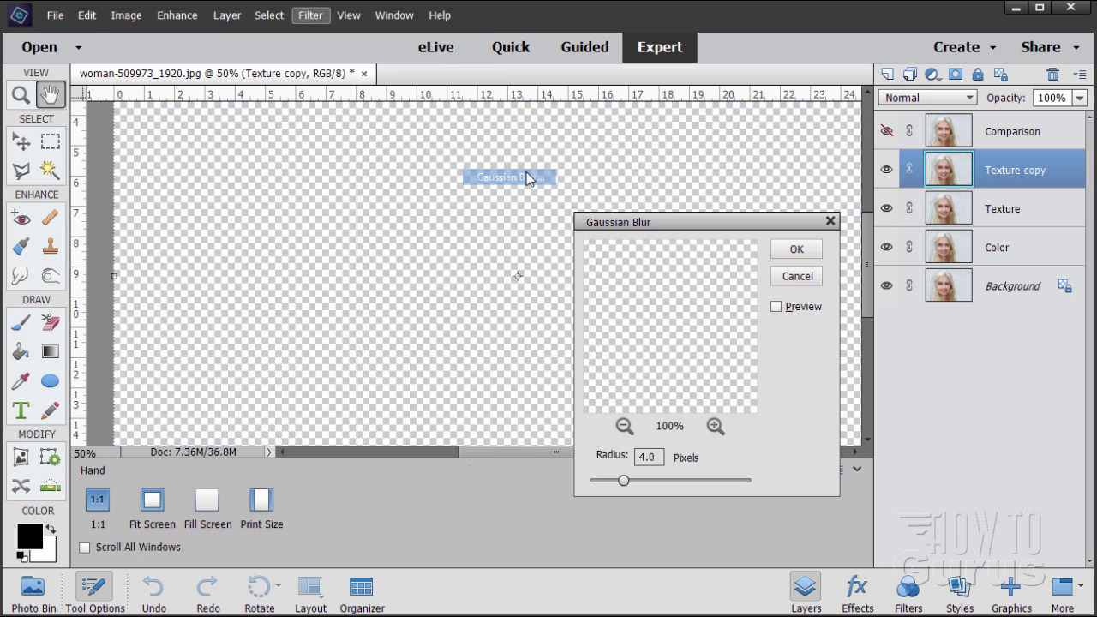
click(793, 252)
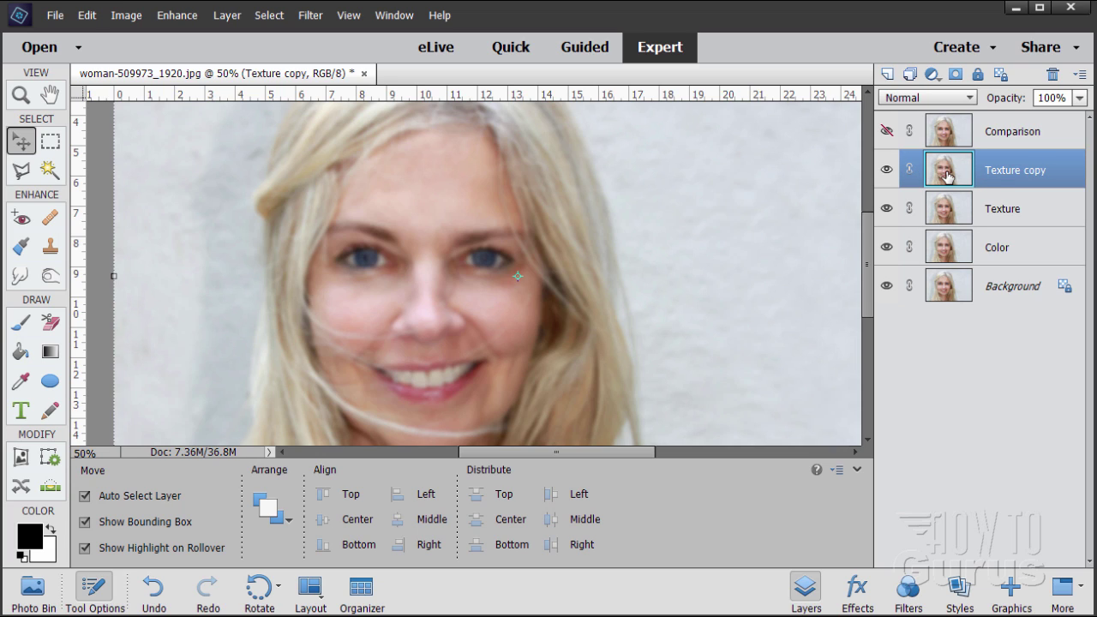
Invert the Texture copy layer and set its opacity to 50%.
click(309, 17)
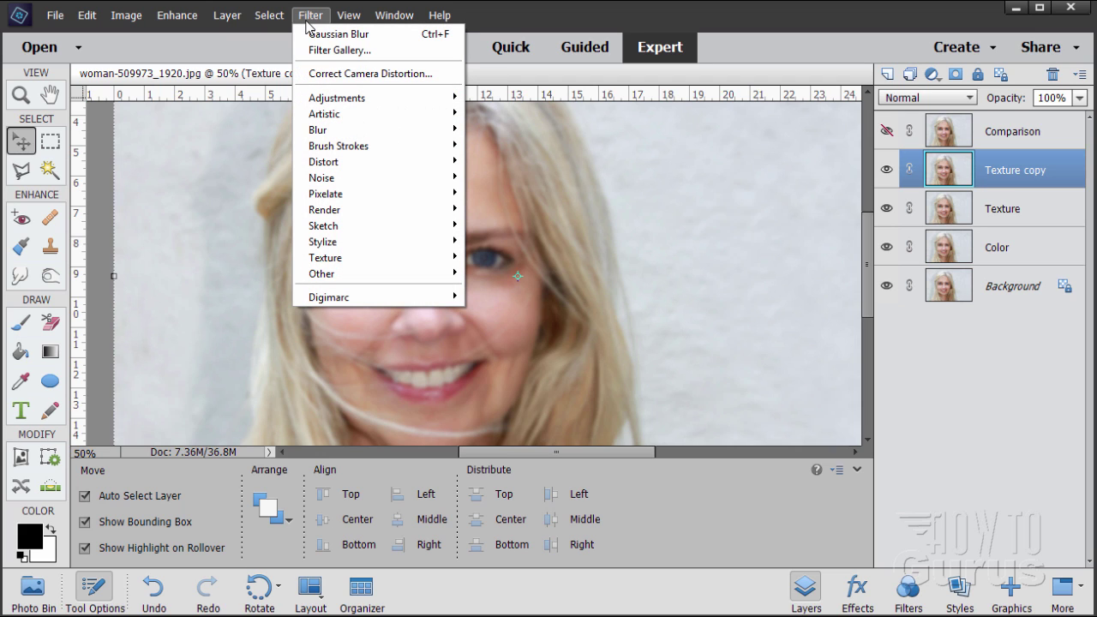
mouse_move(350, 100)
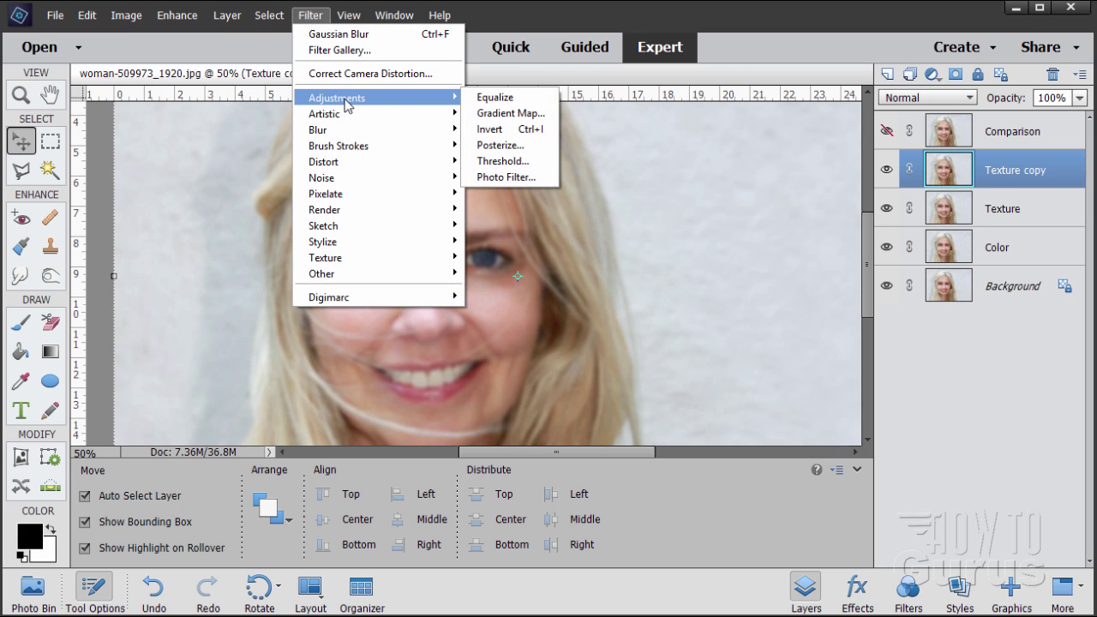
click(504, 128)
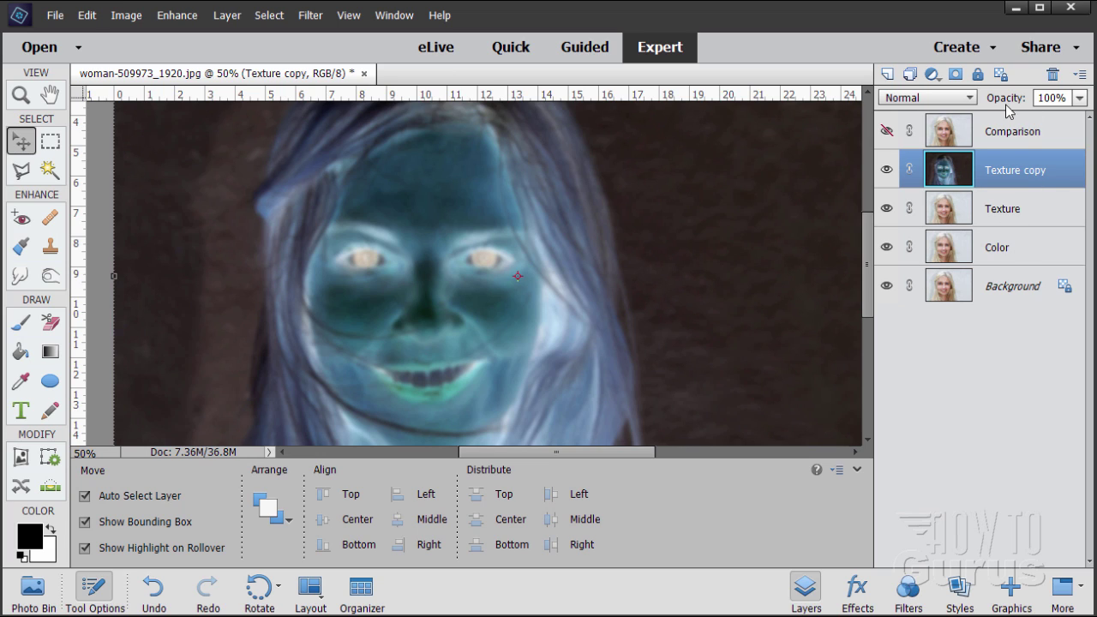
click(1068, 98)
text(50)
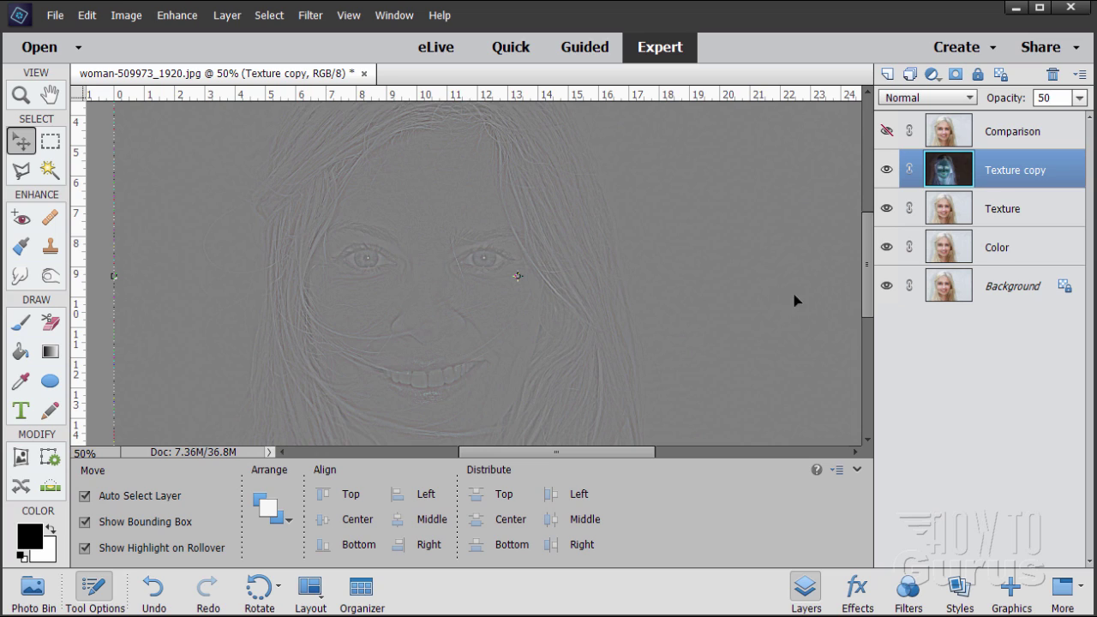
Merge the Texture copy and Texture layers and rename the merged layer Texture.
ctrl+click(1016, 215)
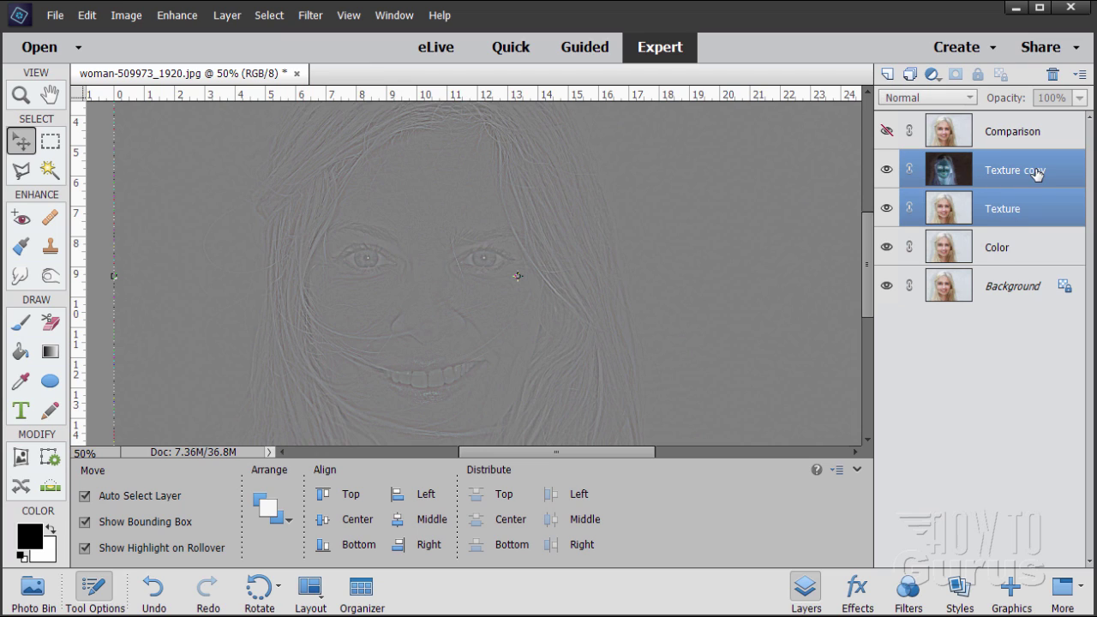
right_click(993, 211)
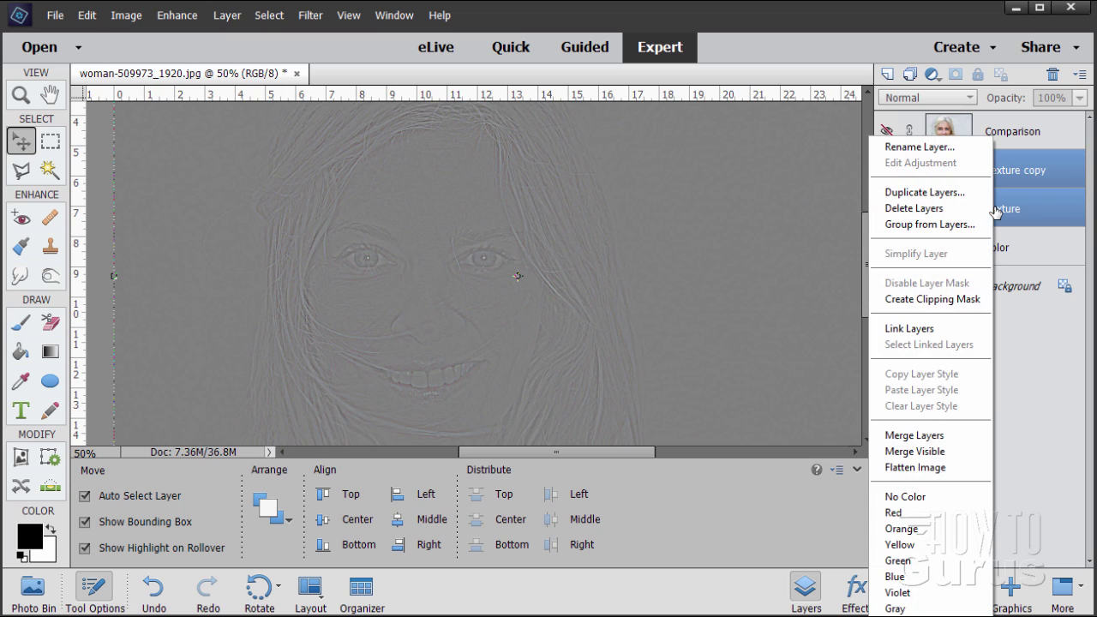
click(913, 435)
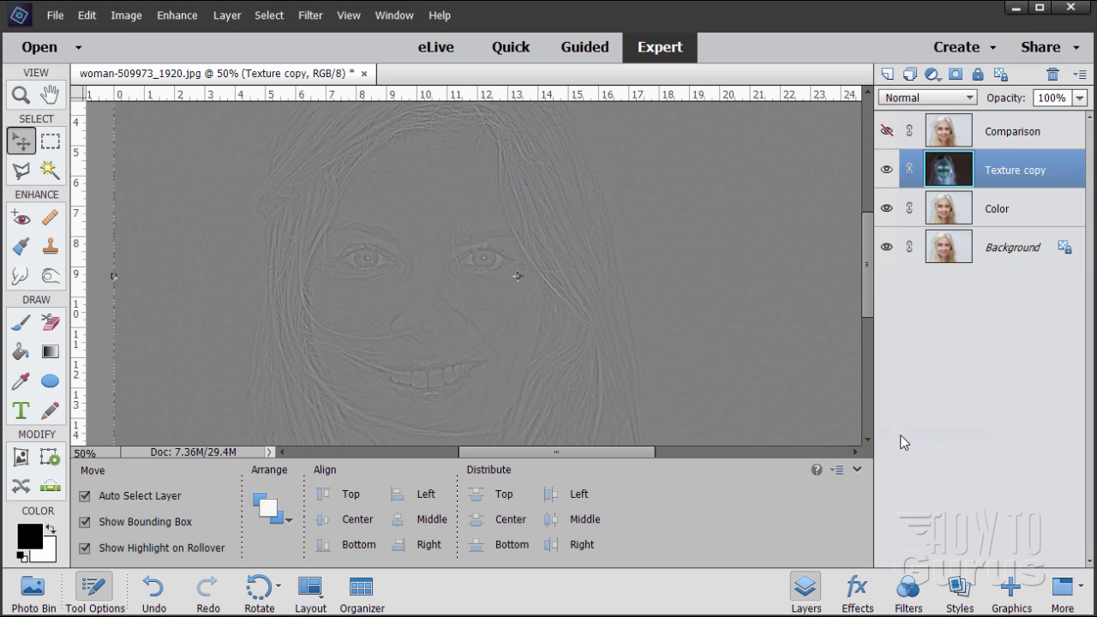
double_click(1005, 174)
click(1053, 175)
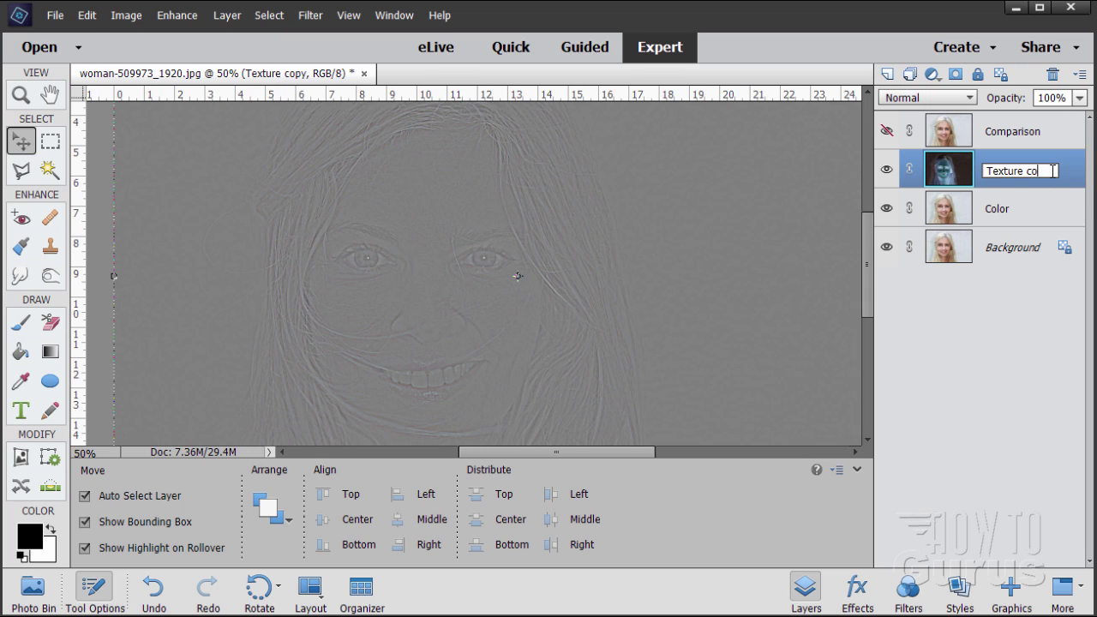
key(Return)
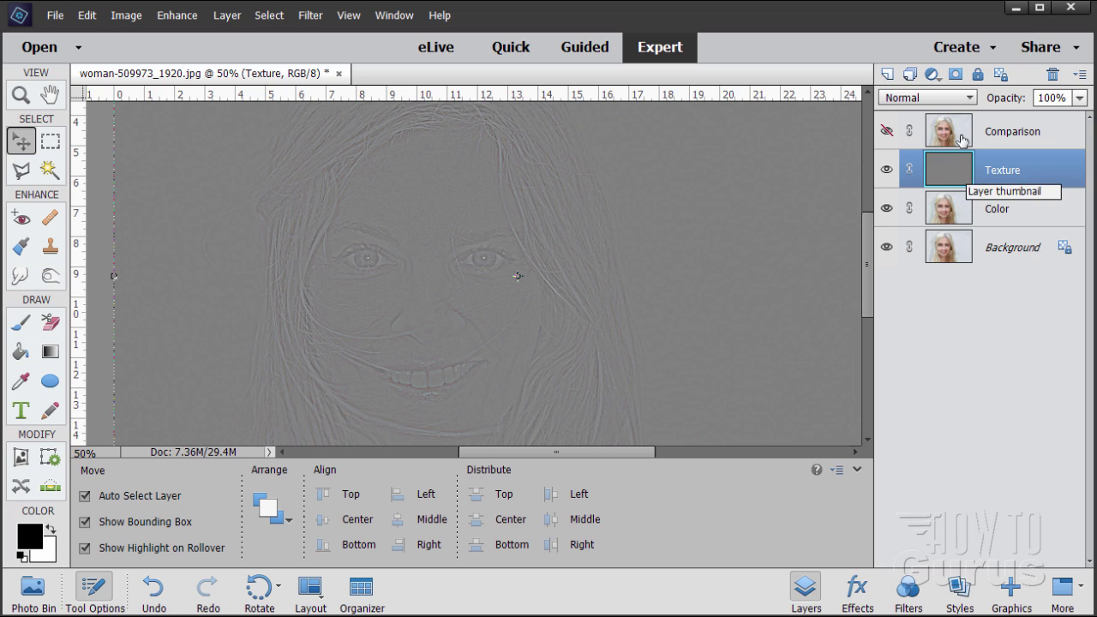
Set the Texture layer's blend mode to Linear Light and briefly show the Comparison layer to check the match.
click(948, 97)
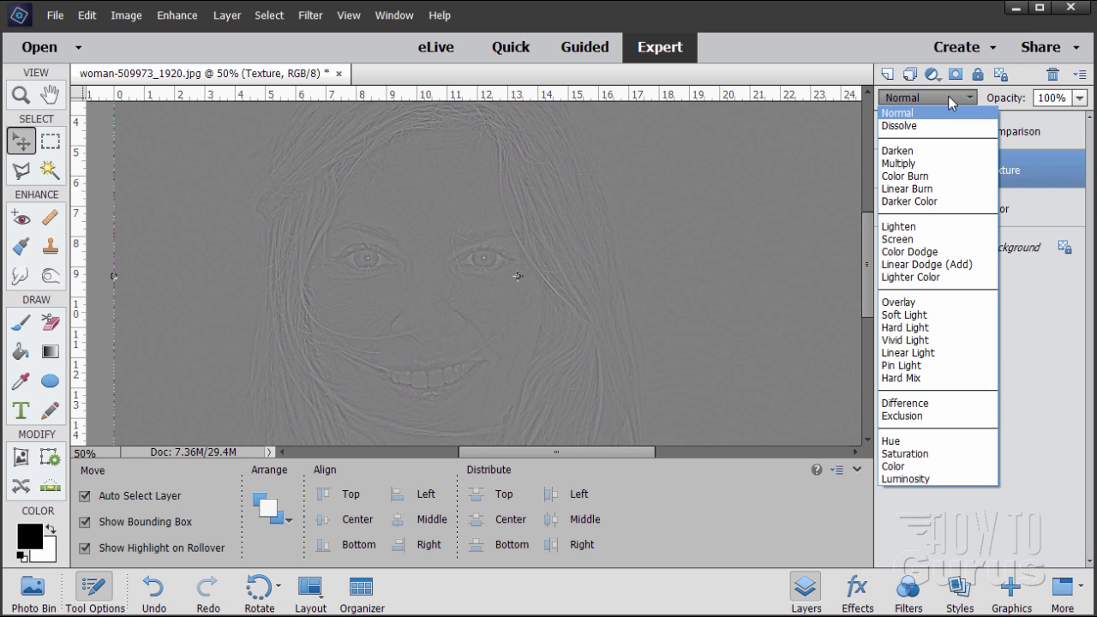
click(934, 353)
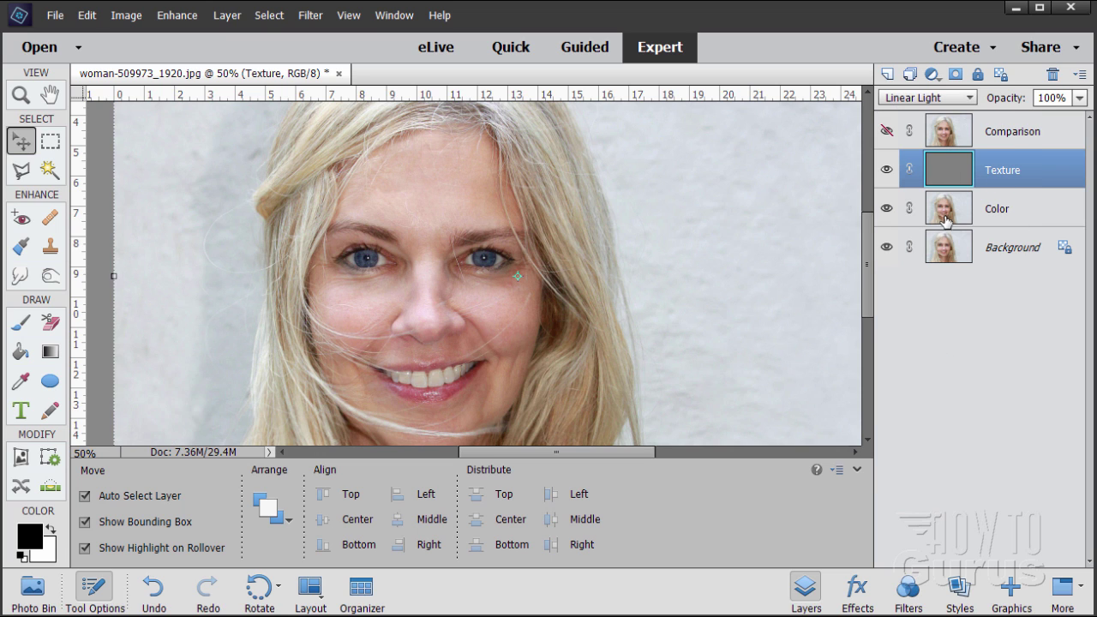
click(887, 133)
click(887, 133)
On the Color layer, clone nearby skin tone over the red spot beneath the eye using a 29 px Clone Stamp.
click(19, 96)
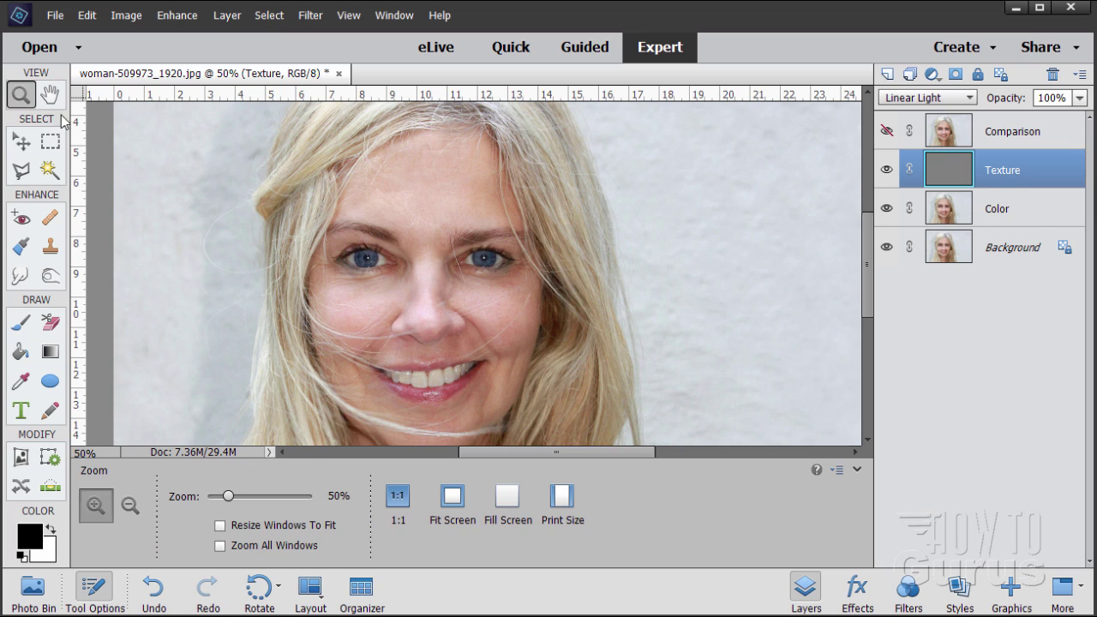
click(509, 301)
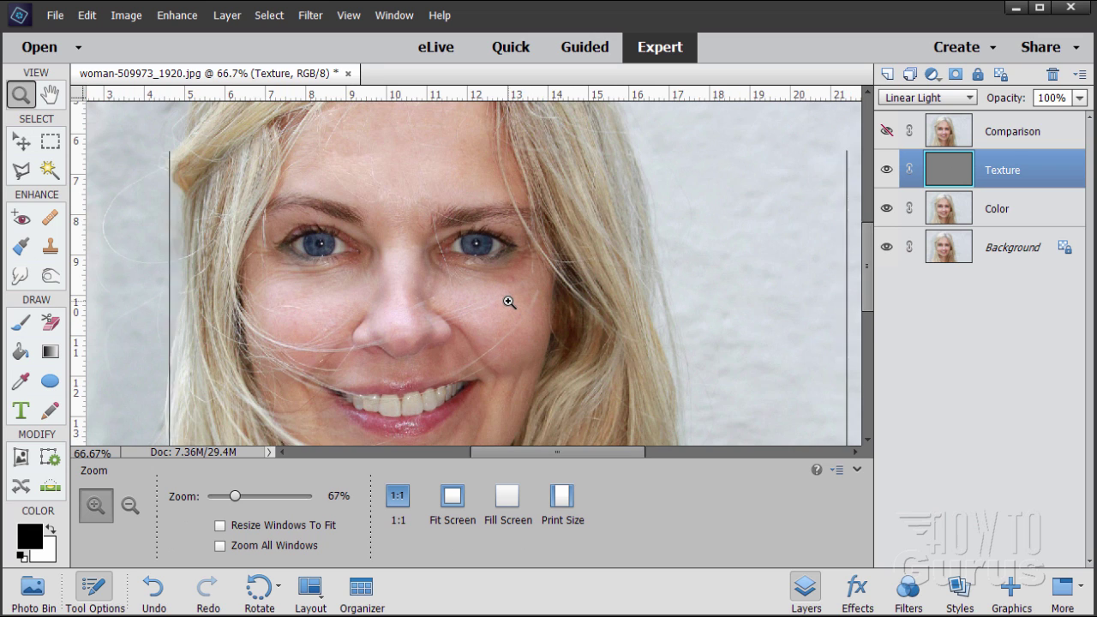
click(507, 302)
click(502, 317)
click(502, 317)
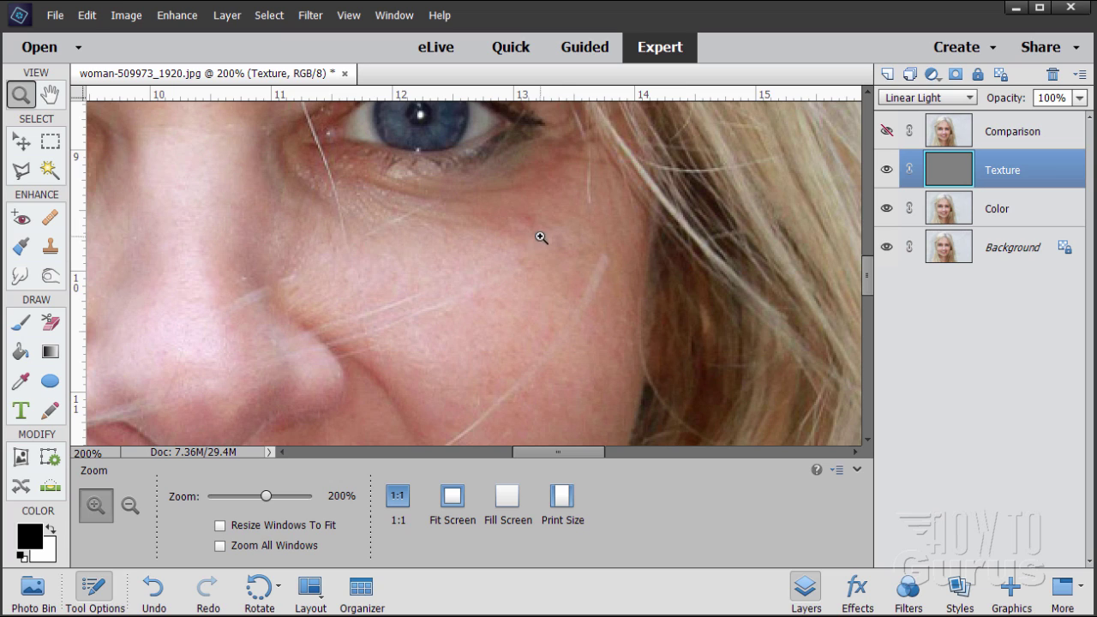
click(997, 214)
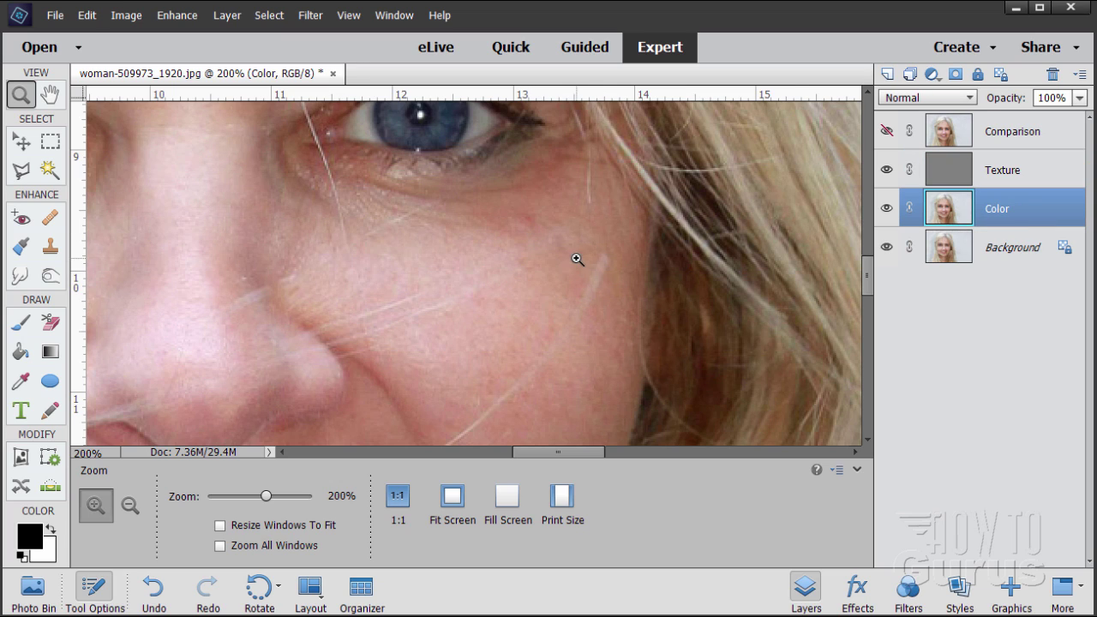
click(53, 247)
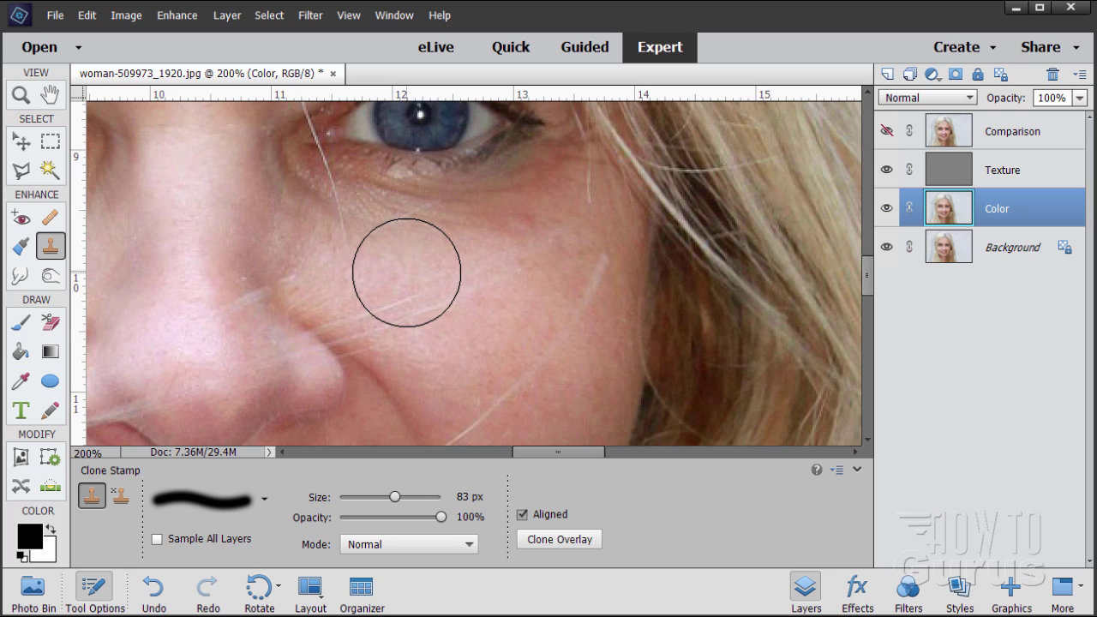
drag(396, 499, 363, 499)
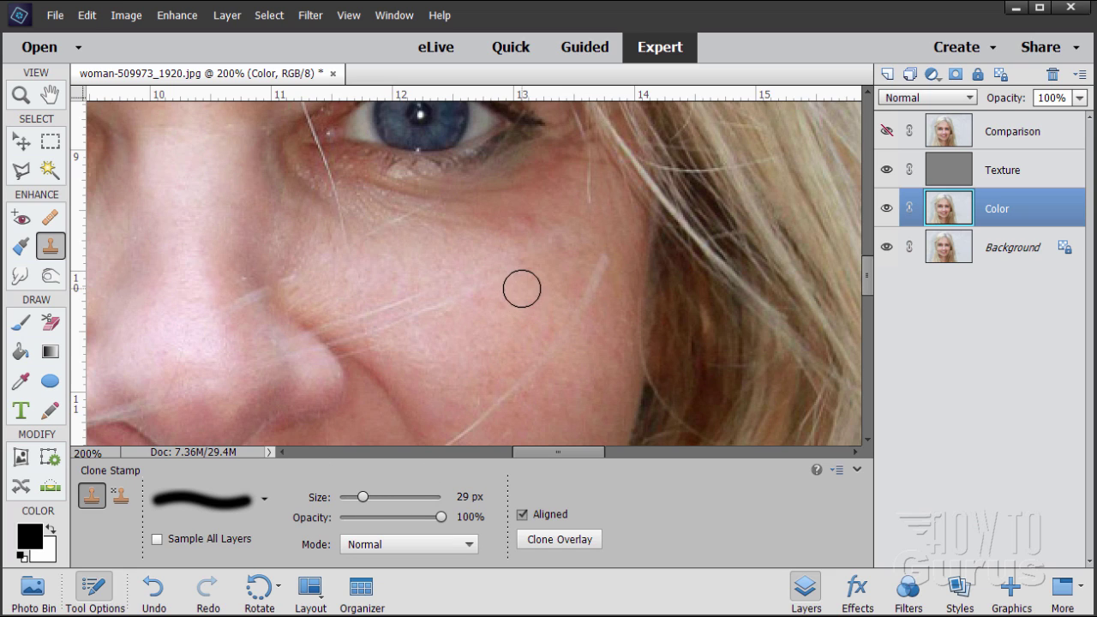
alt+click(575, 238)
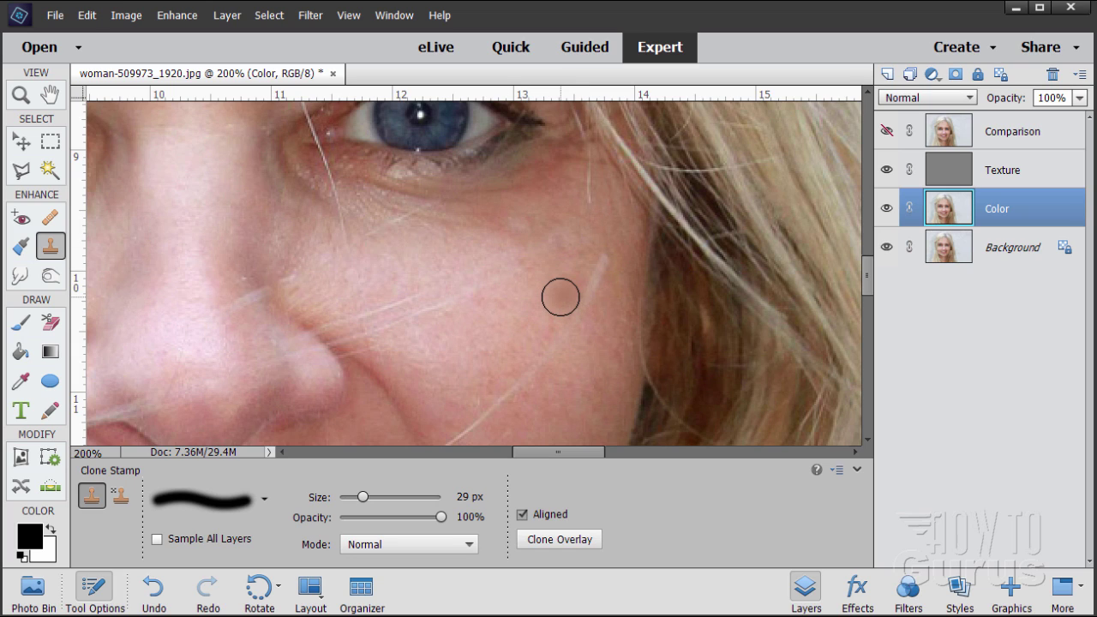
On the Texture layer, clone clean skin texture from the cheek over the blemish area beneath the outer eye.
click(997, 172)
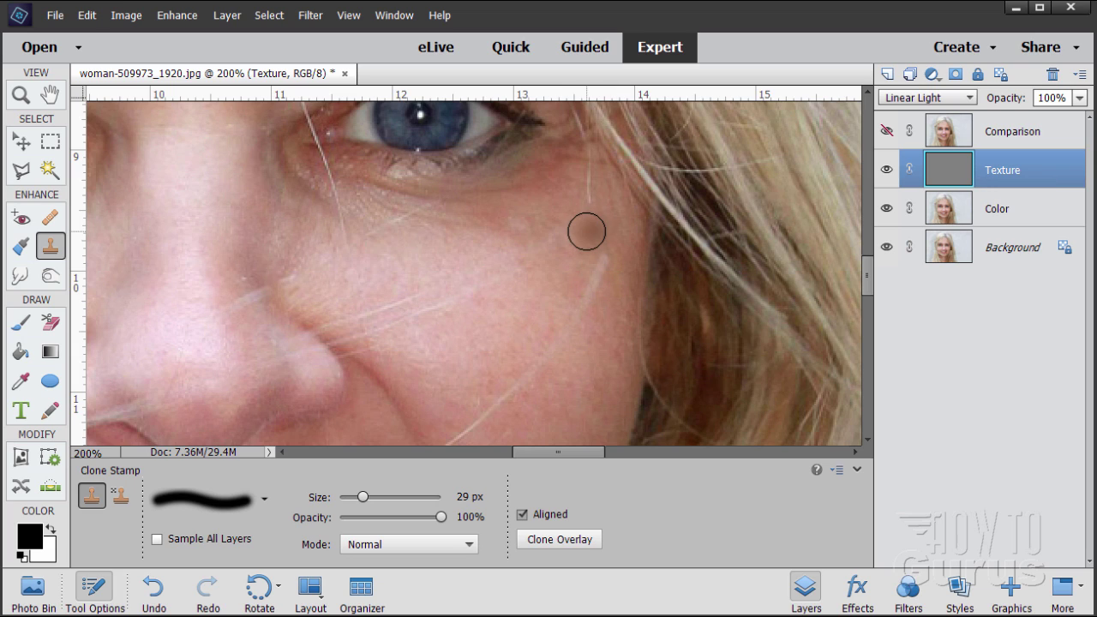
alt+click(558, 282)
click(523, 223)
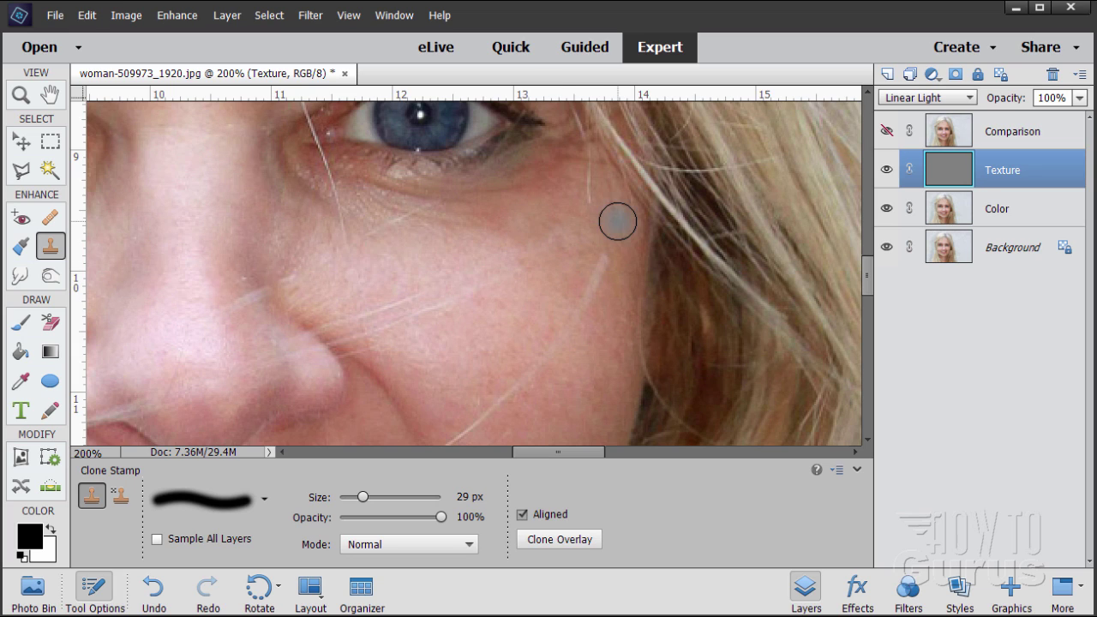
drag(575, 247, 596, 259)
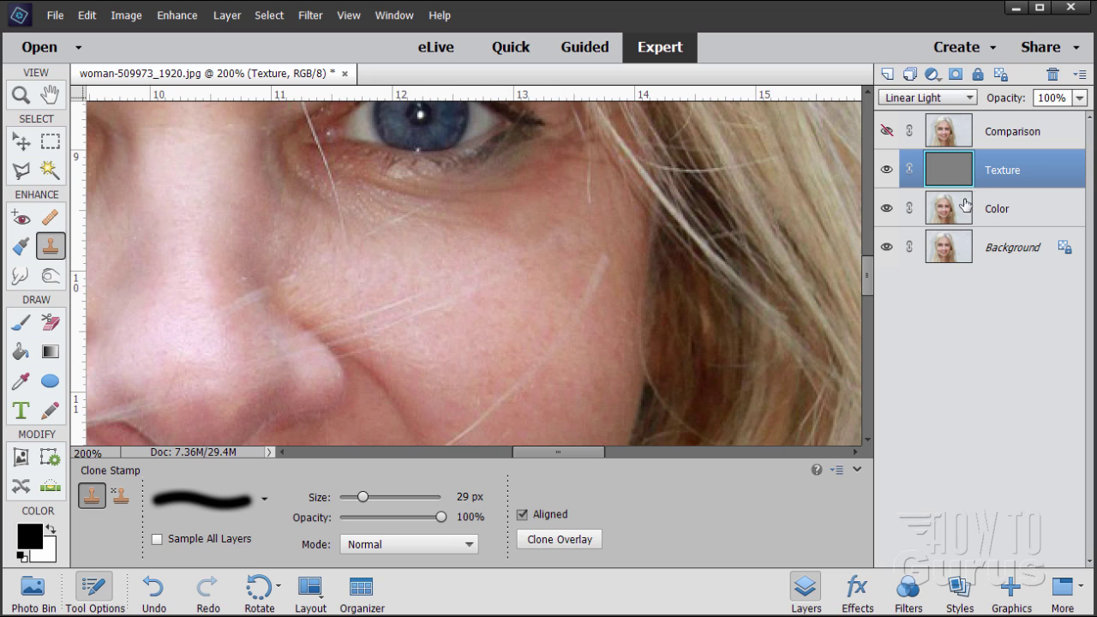
On the Texture layer, clone clean cheek texture over the stray hairs crossing the cheek toward the nose using a 29 px Clone Stamp.
alt+click(490, 320)
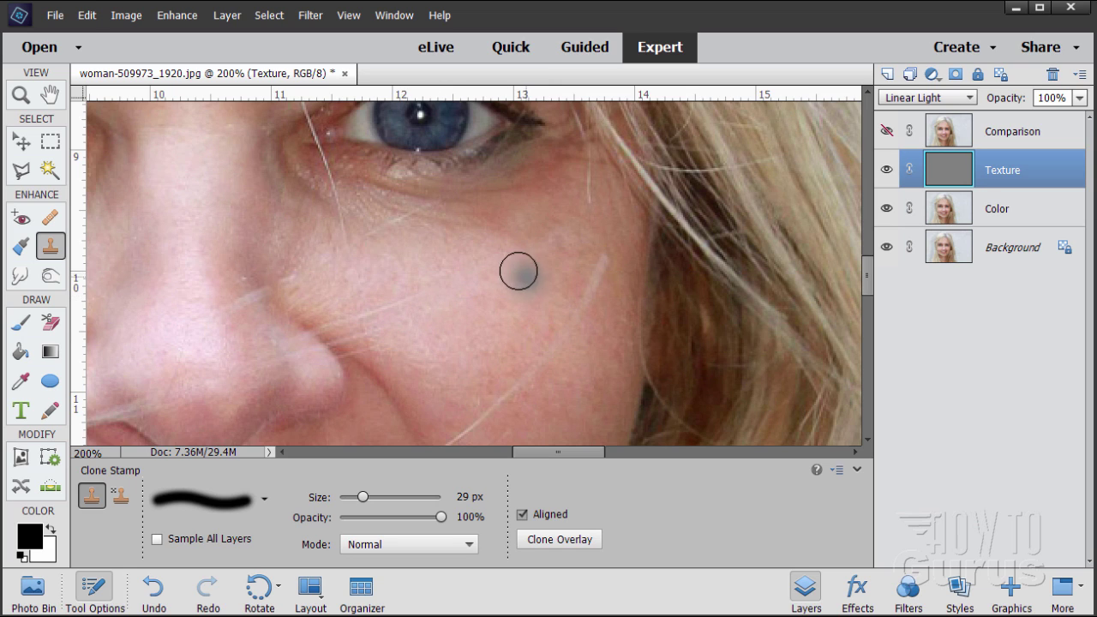
click(504, 262)
click(463, 277)
click(407, 300)
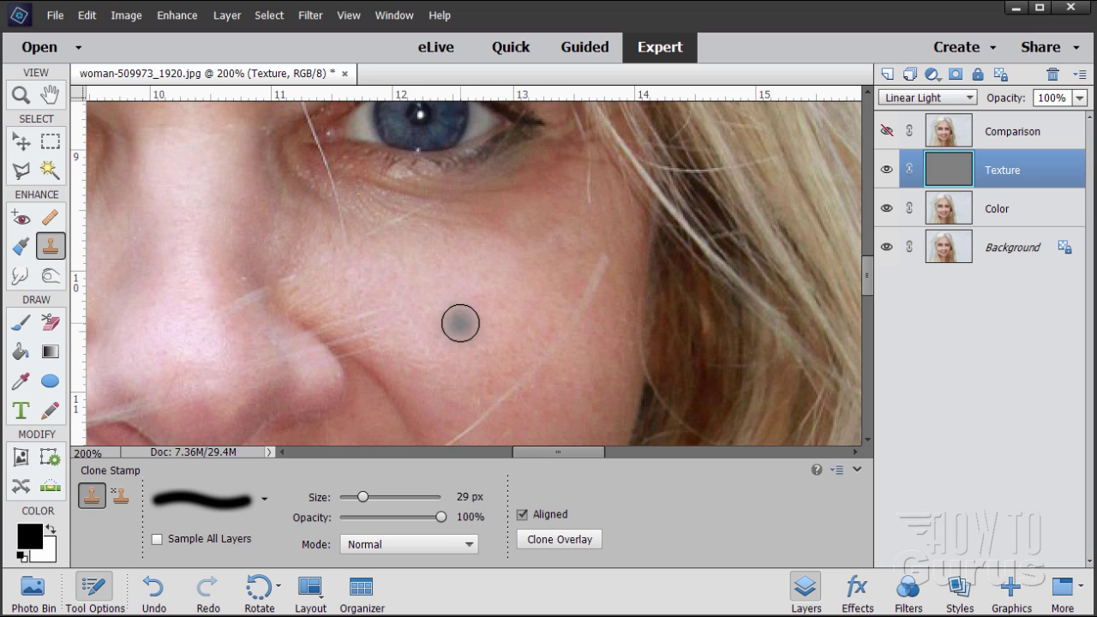
On the Texture layer, clone skin texture along the long diagonal stray hair on the lower cheek to remove it.
alt+click(573, 385)
click(541, 366)
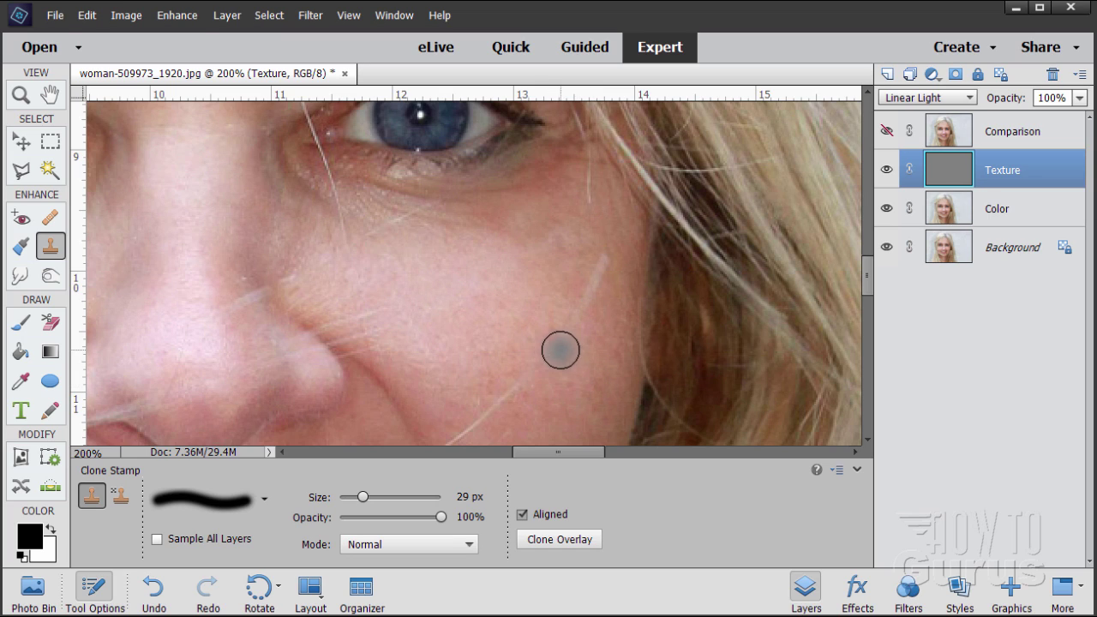
click(526, 379)
click(503, 397)
click(484, 415)
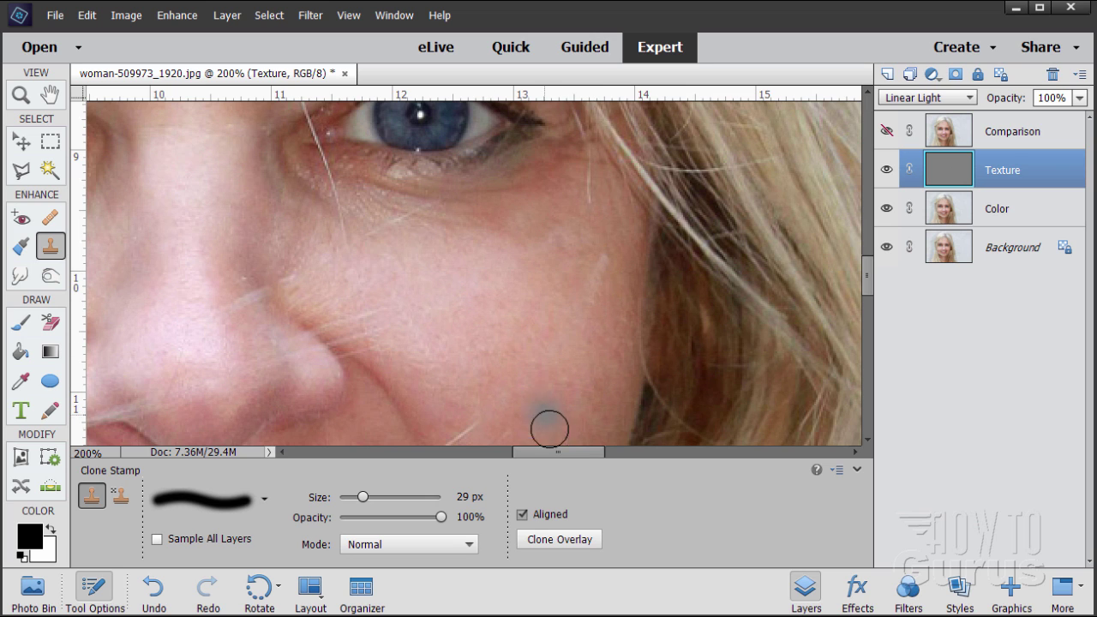
On the Color layer, clone cheek skin tone over the dark area beneath the inner eye corner beside the nose, undoing the last stroke.
mouse_move(557, 451)
mouse_down()
mouse_move(496, 455)
mouse_move(507, 459)
mouse_up()
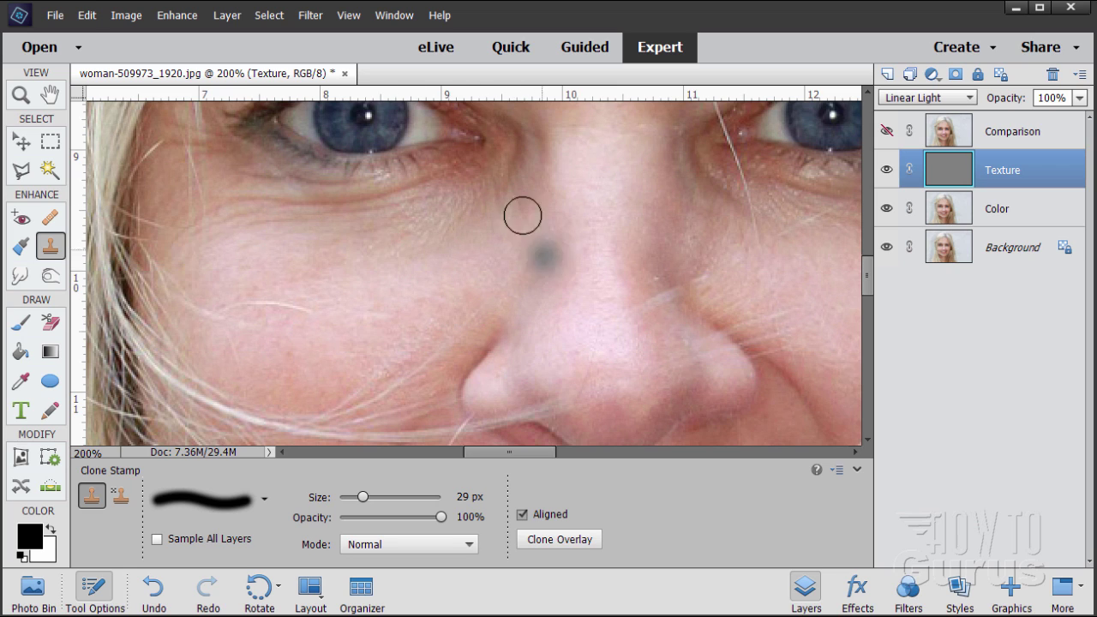
click(946, 219)
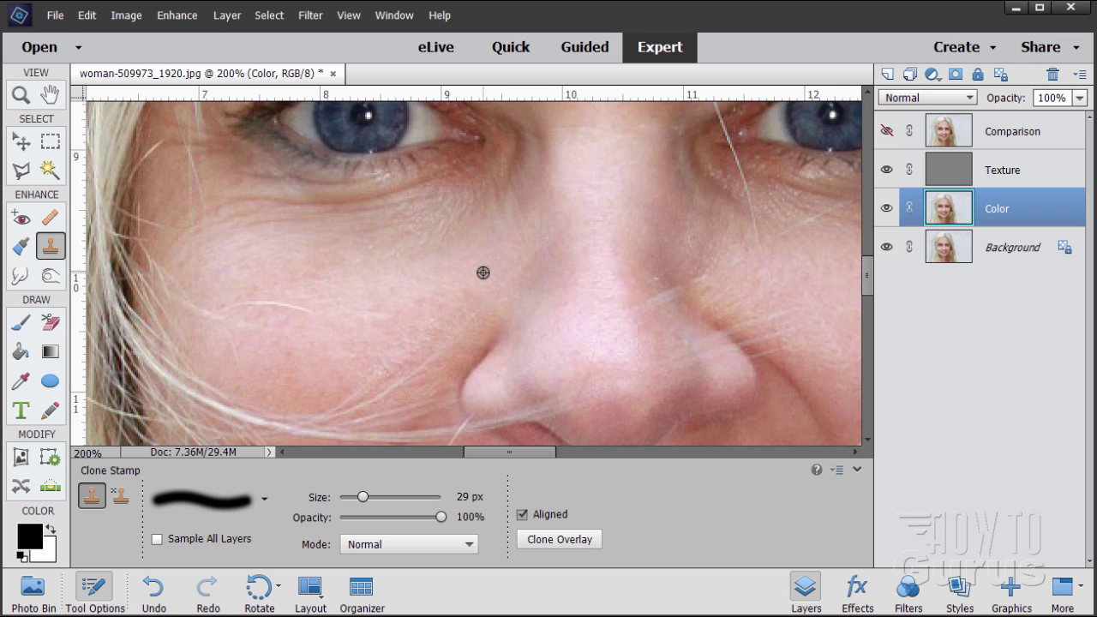
click(462, 242)
click(509, 214)
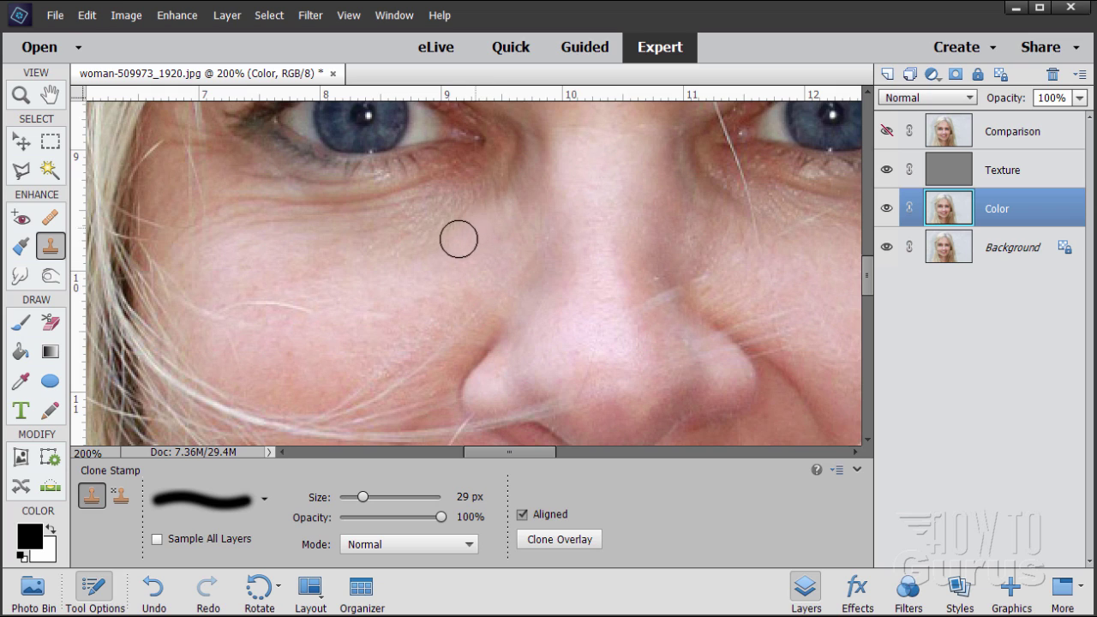
click(442, 249)
click(435, 277)
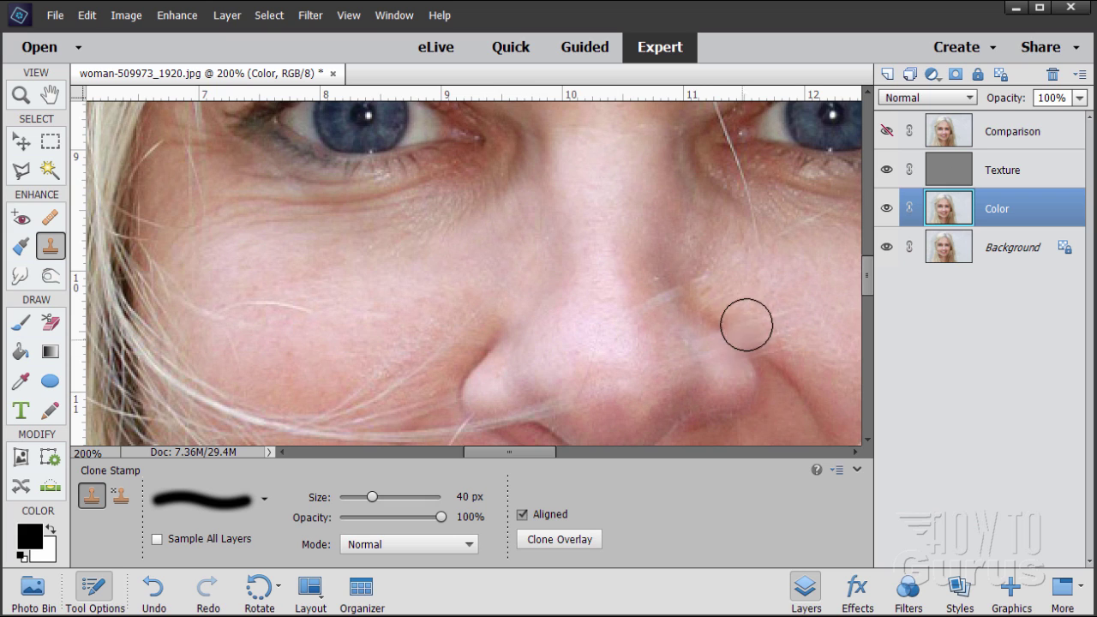
click(652, 255)
key(ctrl+z)
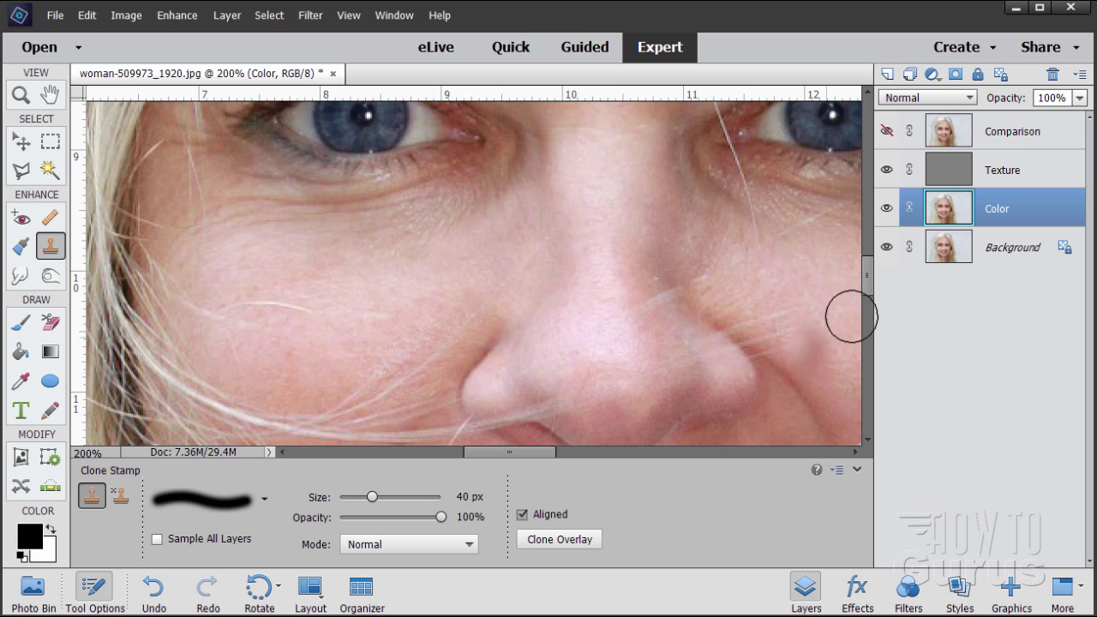
On the Color layer, clone nearby forehead skin tone over the uneven patch on the forehead using a 40 px Clone Stamp.
drag(867, 283, 863, 229)
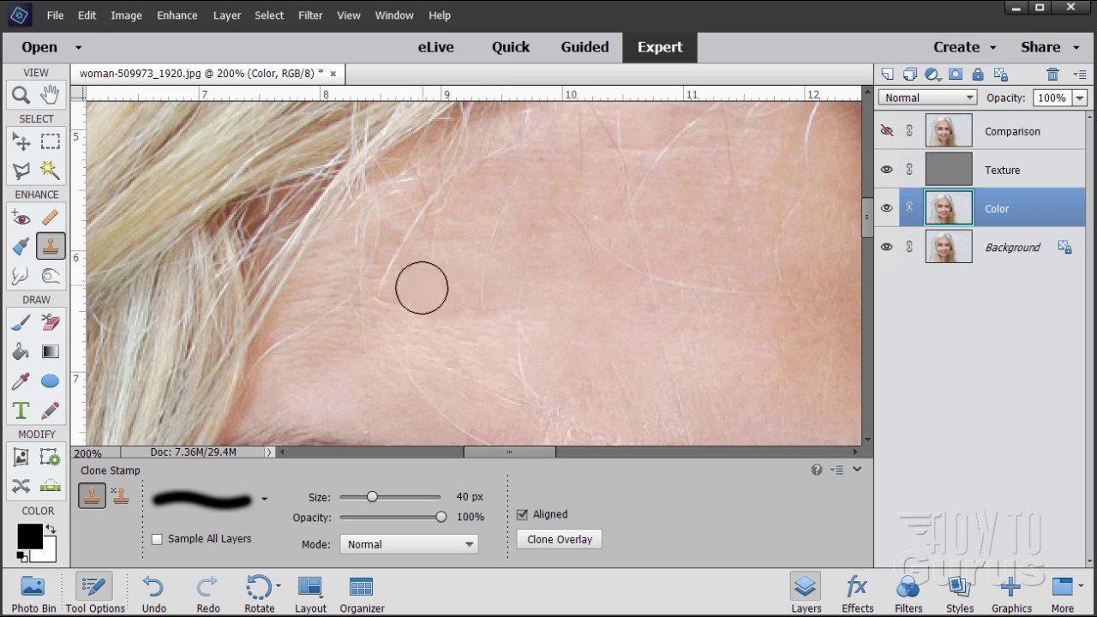
alt+click(477, 345)
click(436, 298)
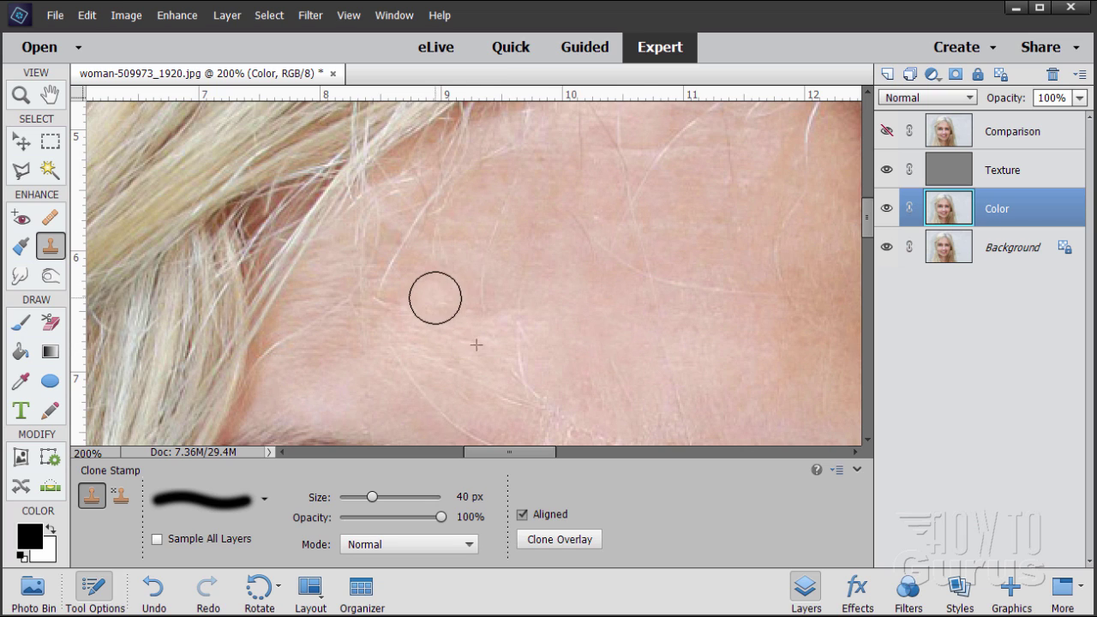
click(460, 302)
click(479, 299)
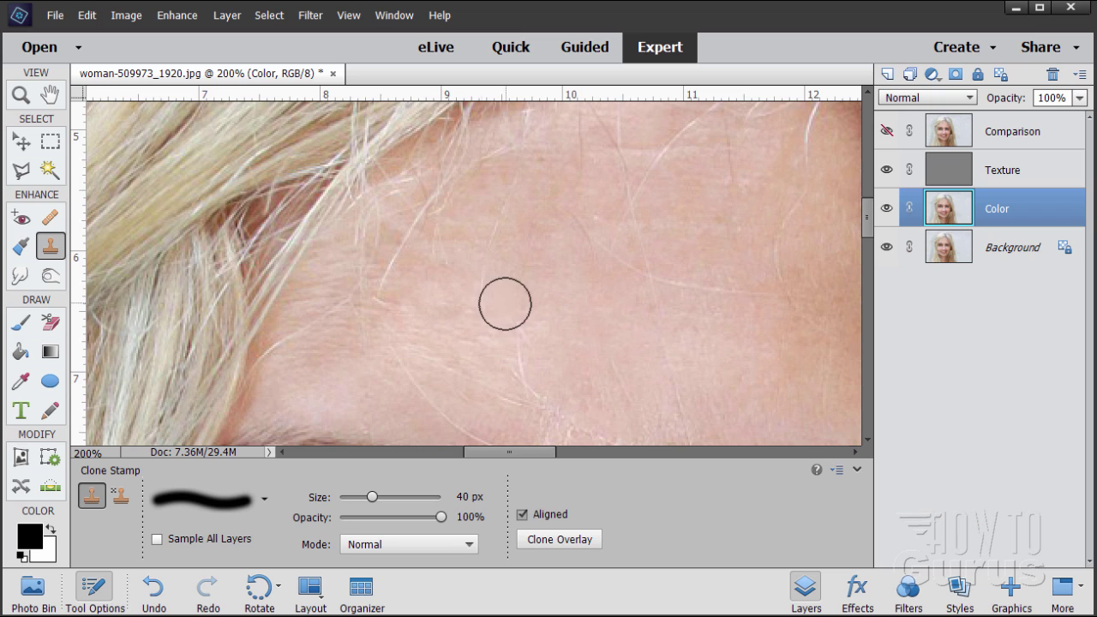
click(421, 305)
click(458, 283)
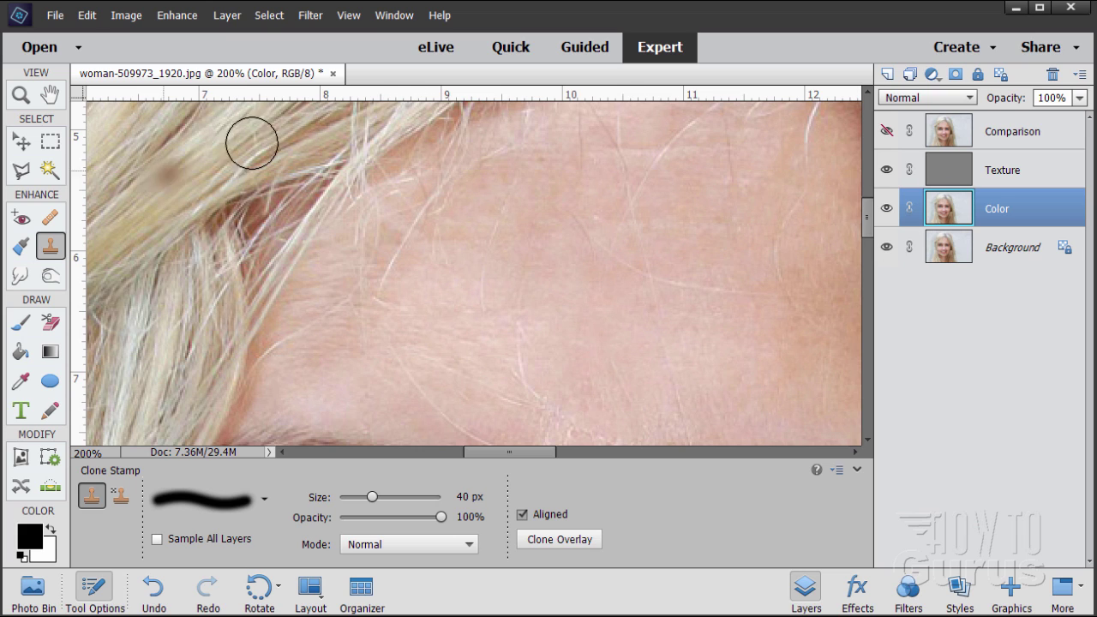
Fit the whole portrait on screen and revert the image to its original Background layer.
click(359, 17)
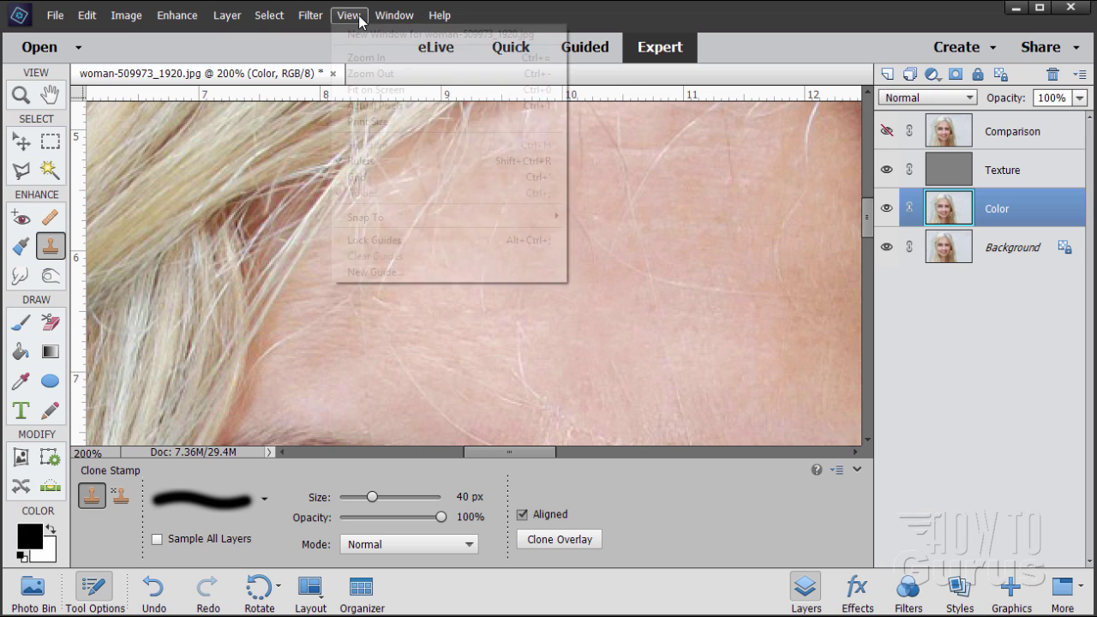
click(363, 90)
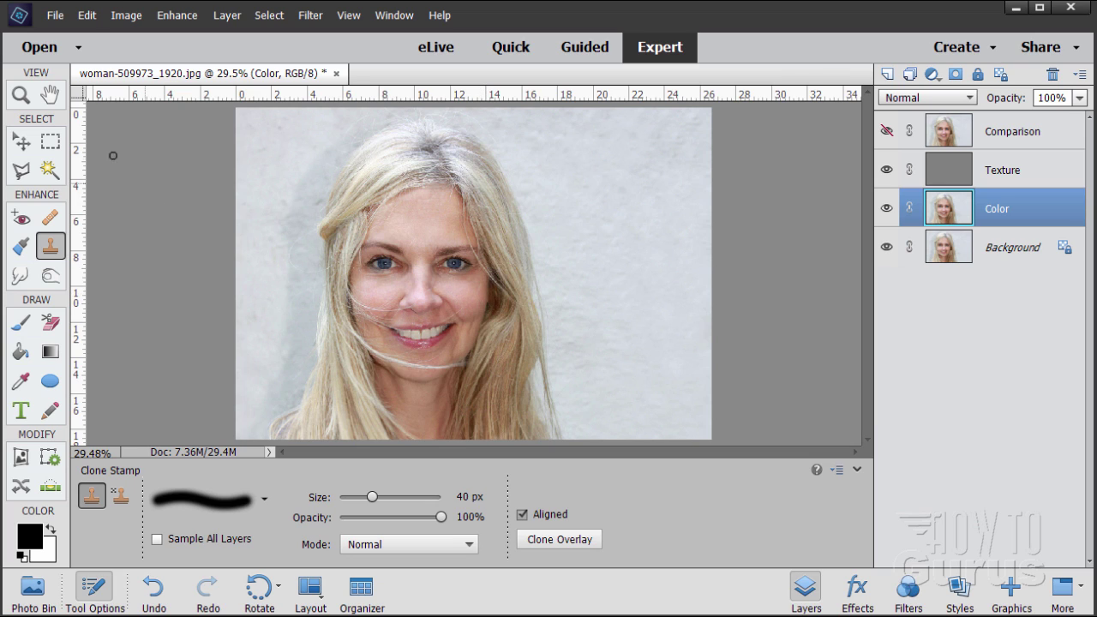
click(22, 141)
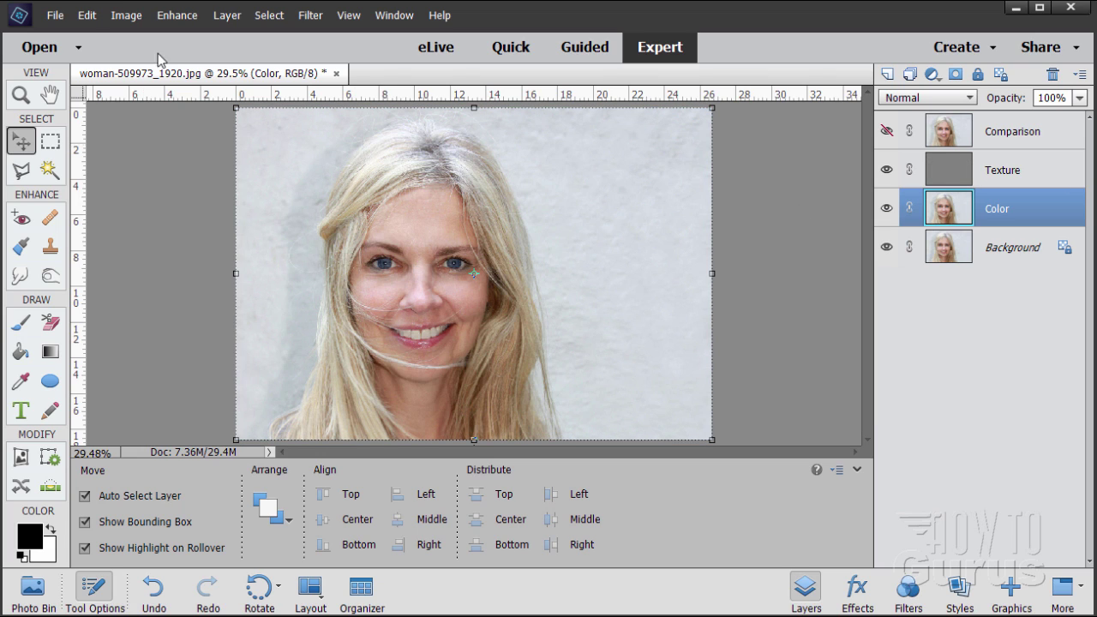
click(86, 14)
click(105, 68)
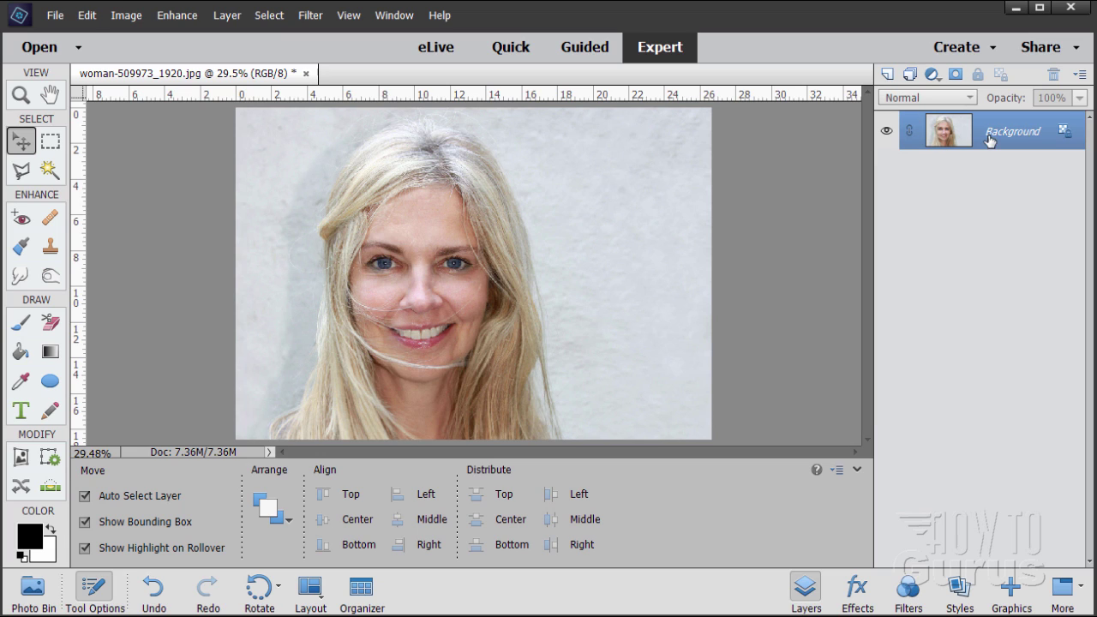
Duplicate the Background layer and rename the duplicate Color.
drag(958, 140, 887, 73)
double_click(1022, 137)
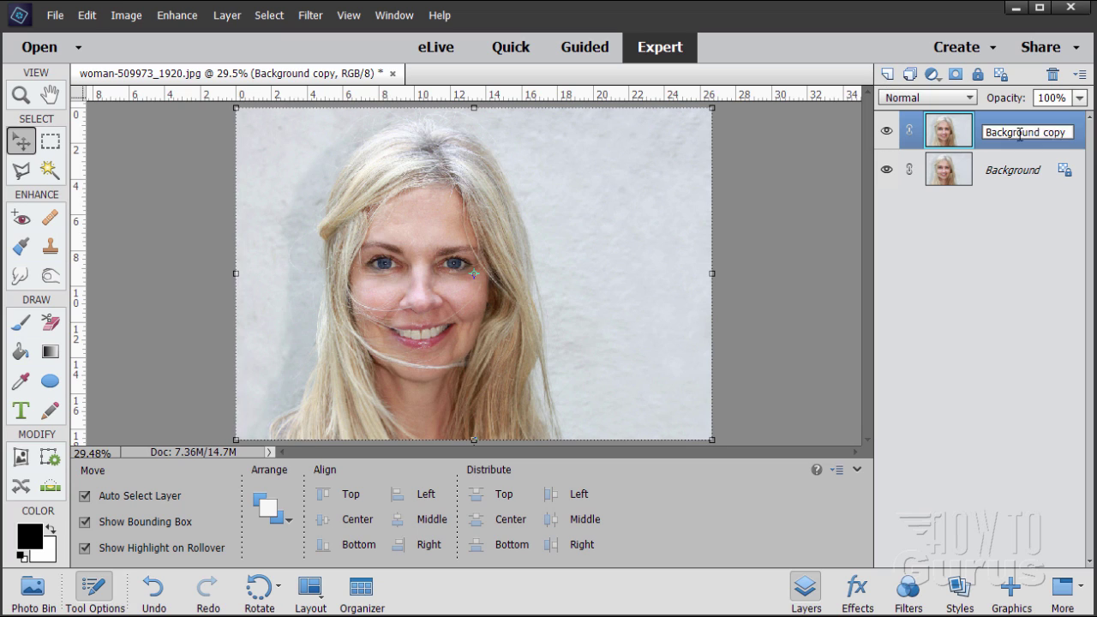
text(Co)
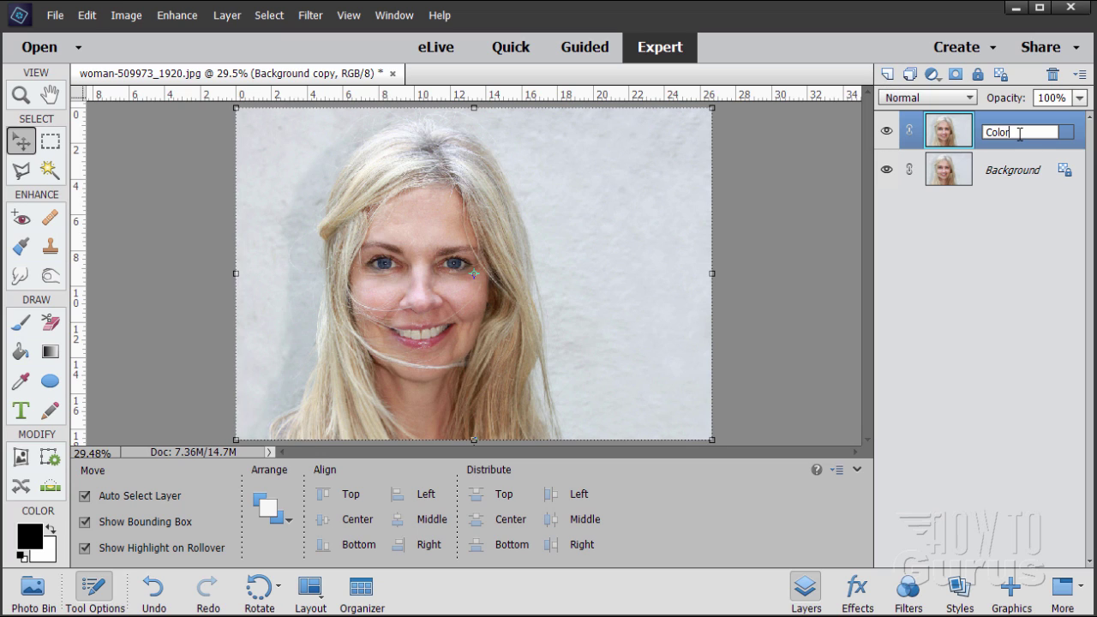
text(lor)
key(Return)
Duplicate the Color layer, rename the duplicate Texture, and make a copy of the Texture layer.
drag(951, 139, 887, 74)
double_click(1001, 133)
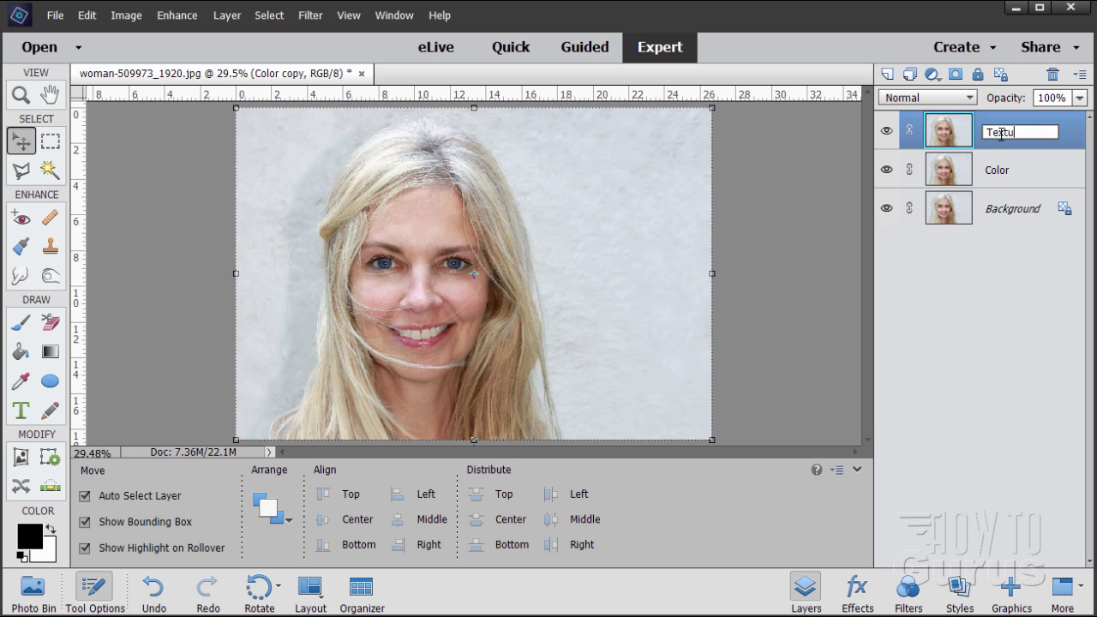
key(Return)
drag(959, 139, 887, 73)
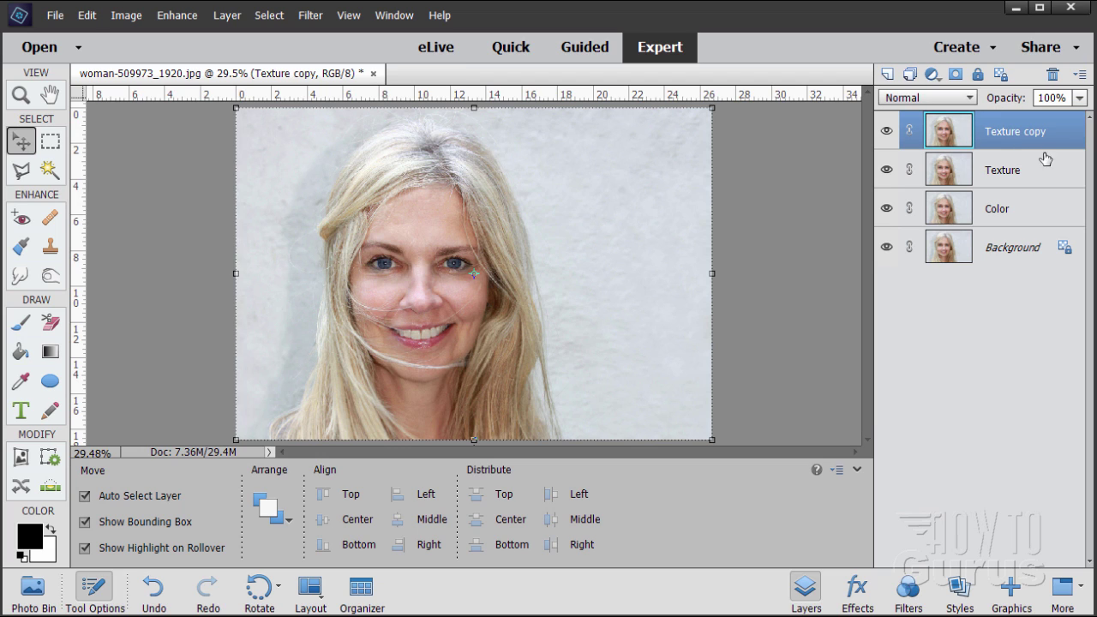
Hide the Texture copy and Texture layers and apply a Gaussian Blur with a 4.0 pixel radius to the Color layer.
click(887, 131)
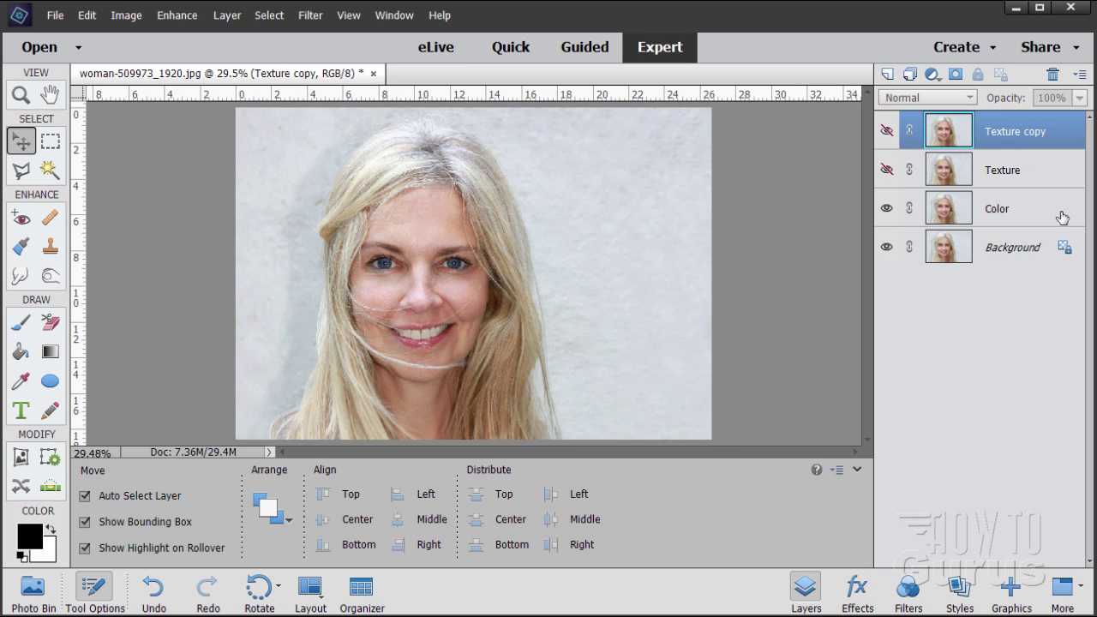
click(1016, 212)
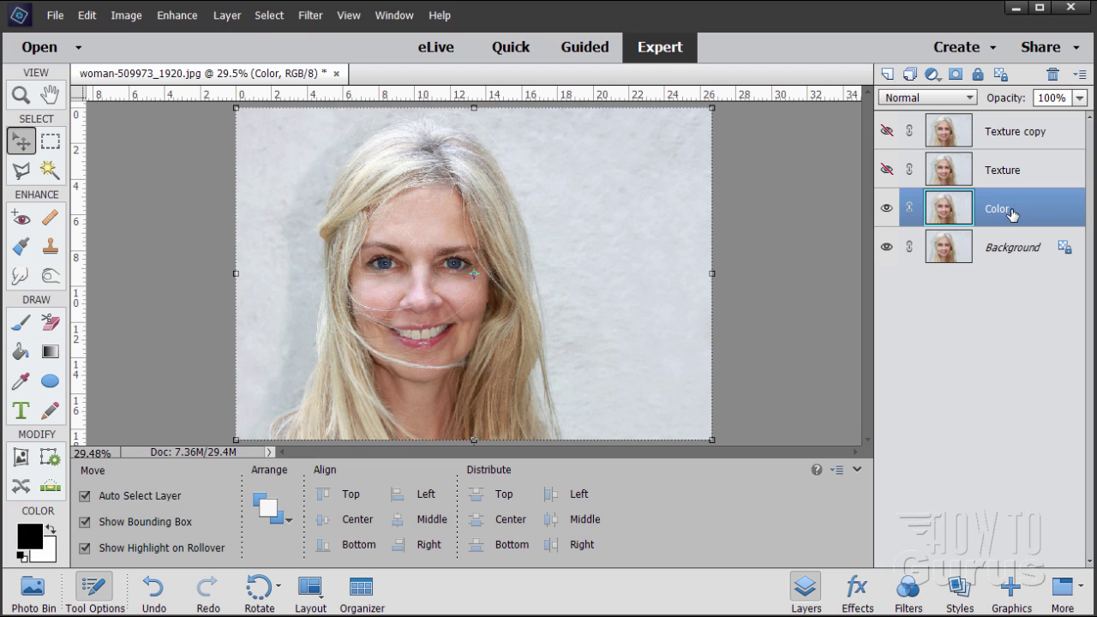
click(309, 15)
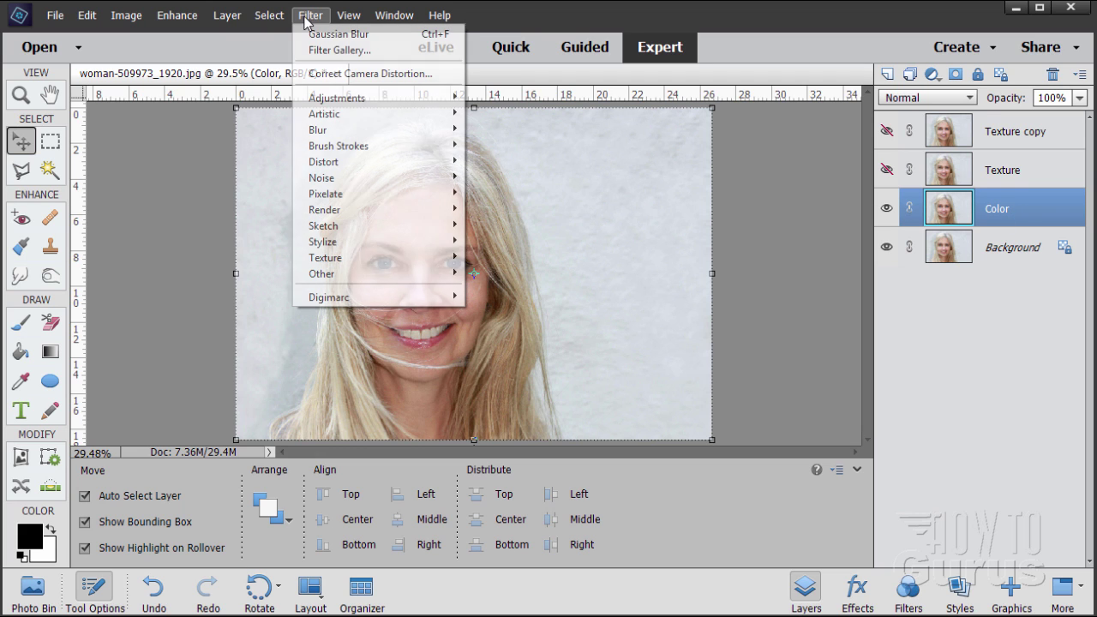
mouse_move(431, 134)
click(509, 178)
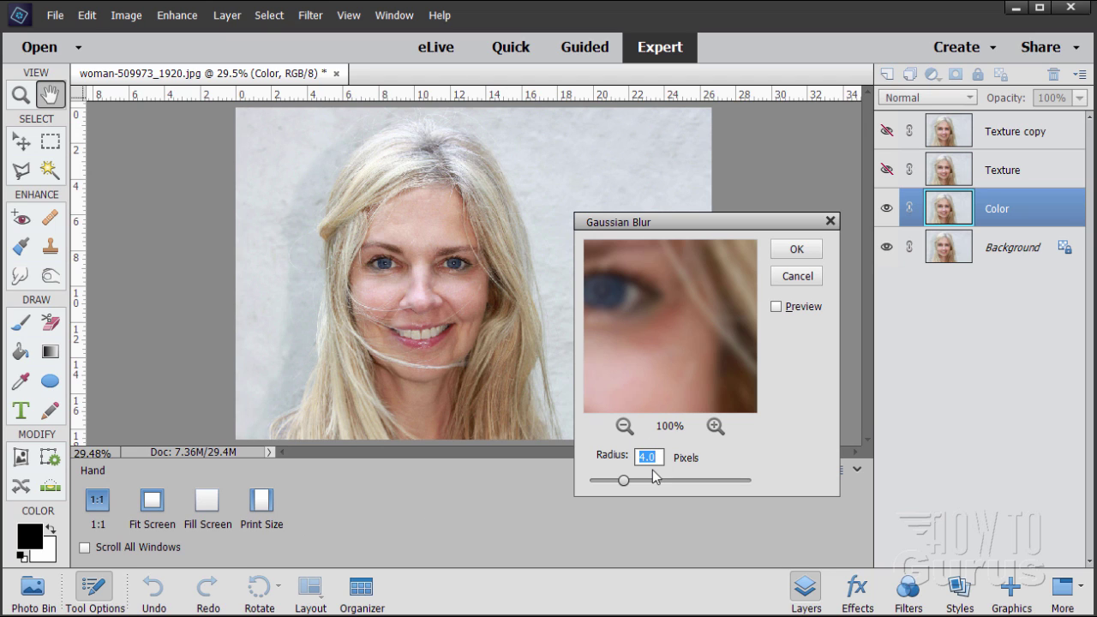
click(796, 249)
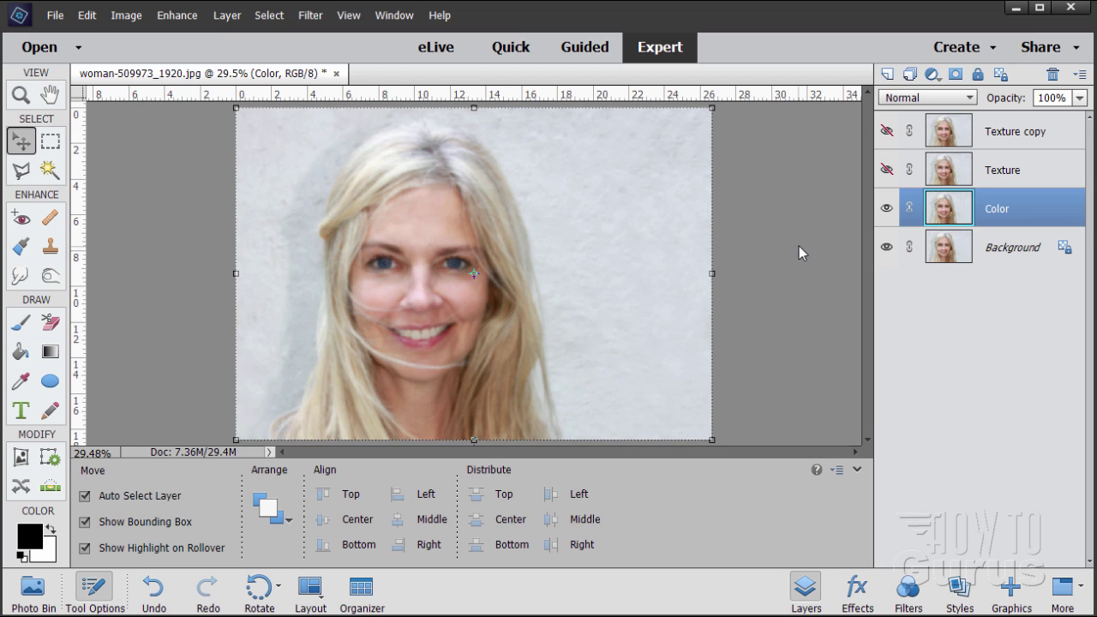
Show both Texture layers again and reapply the same Gaussian Blur to the Texture copy layer.
click(886, 170)
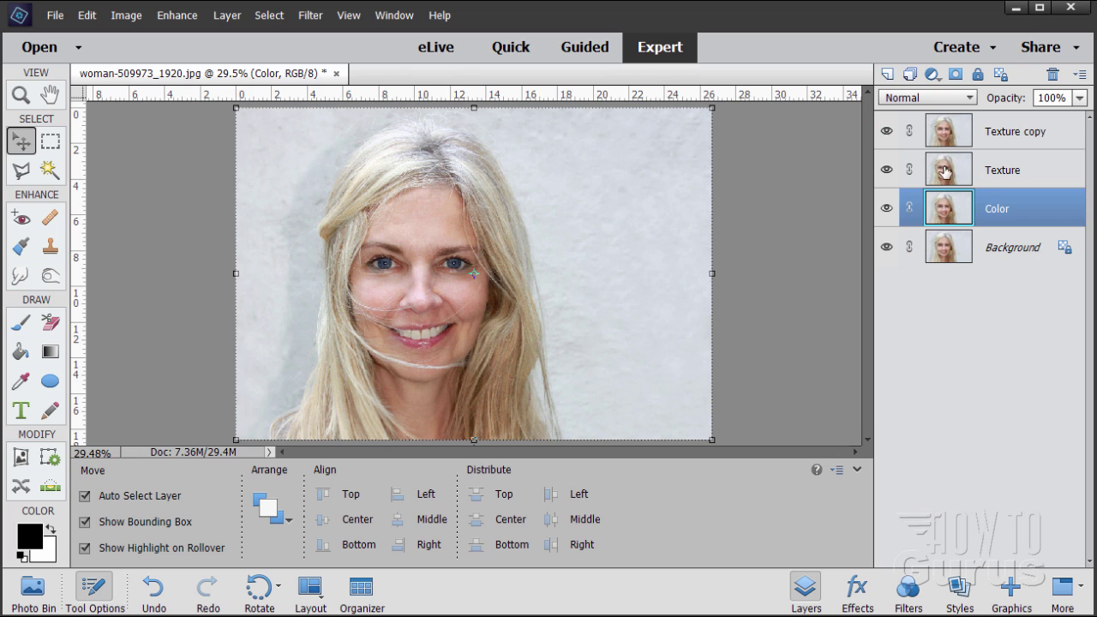
click(986, 135)
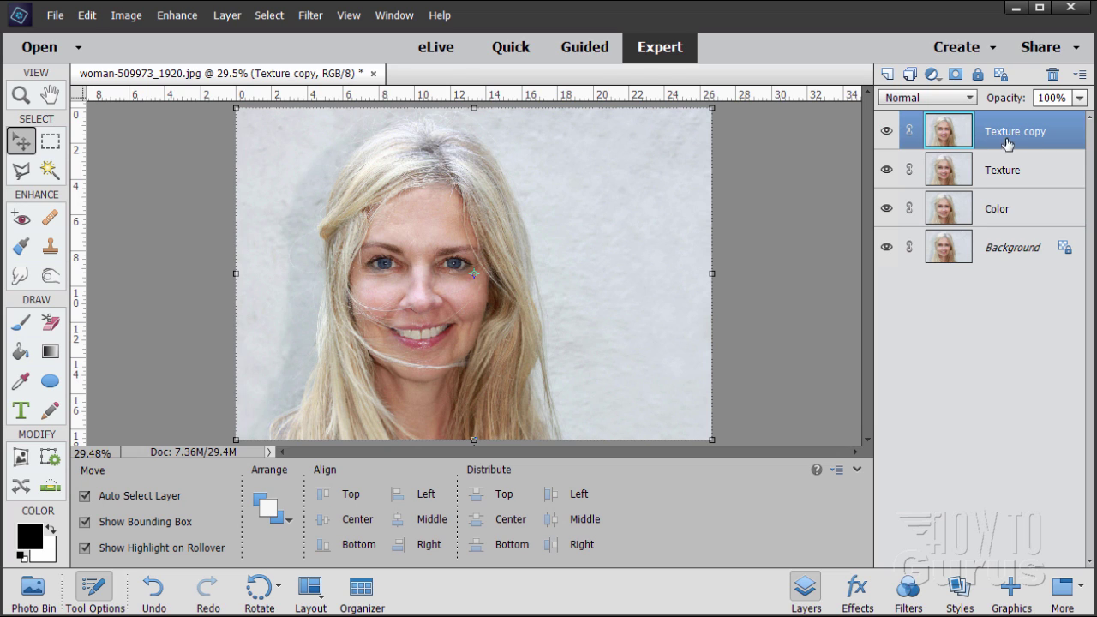
click(310, 15)
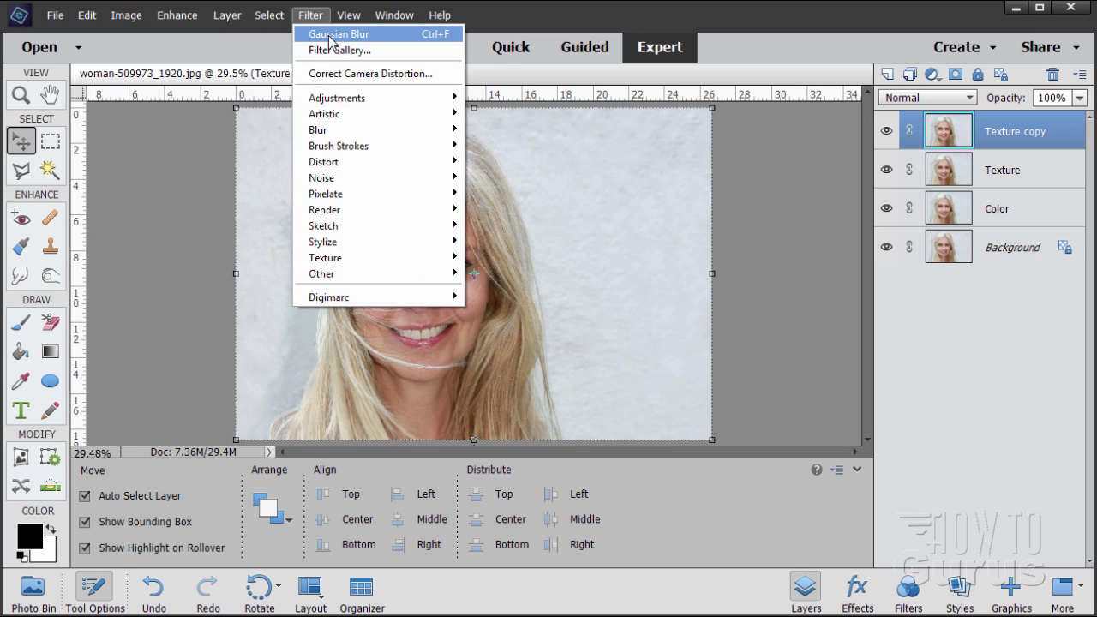
click(332, 36)
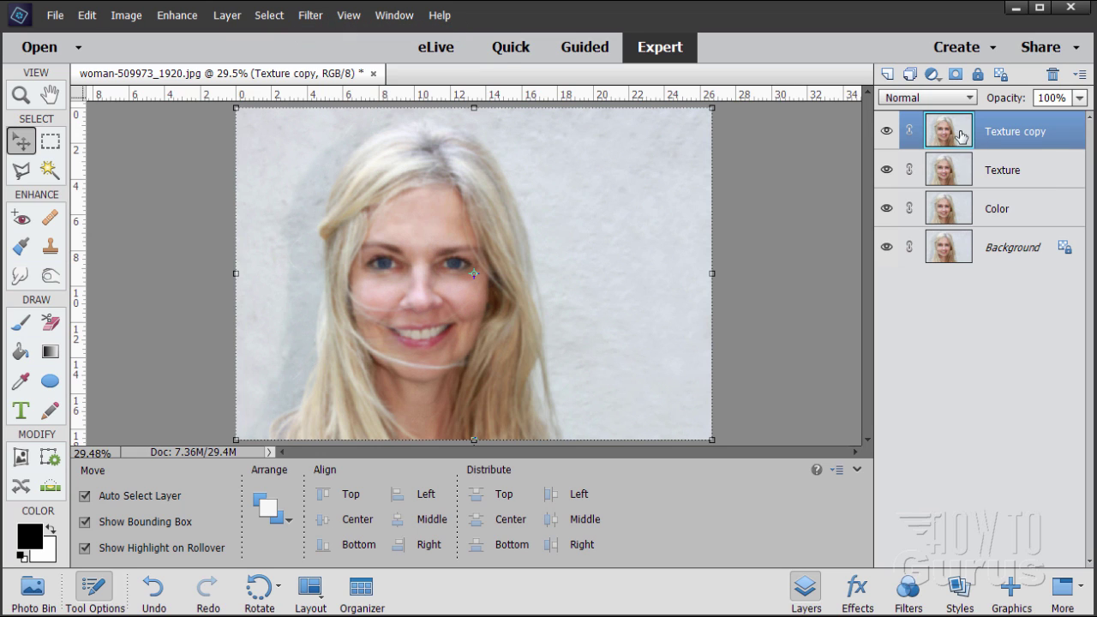
Invert the Texture copy layer and set its opacity to 50%.
click(310, 15)
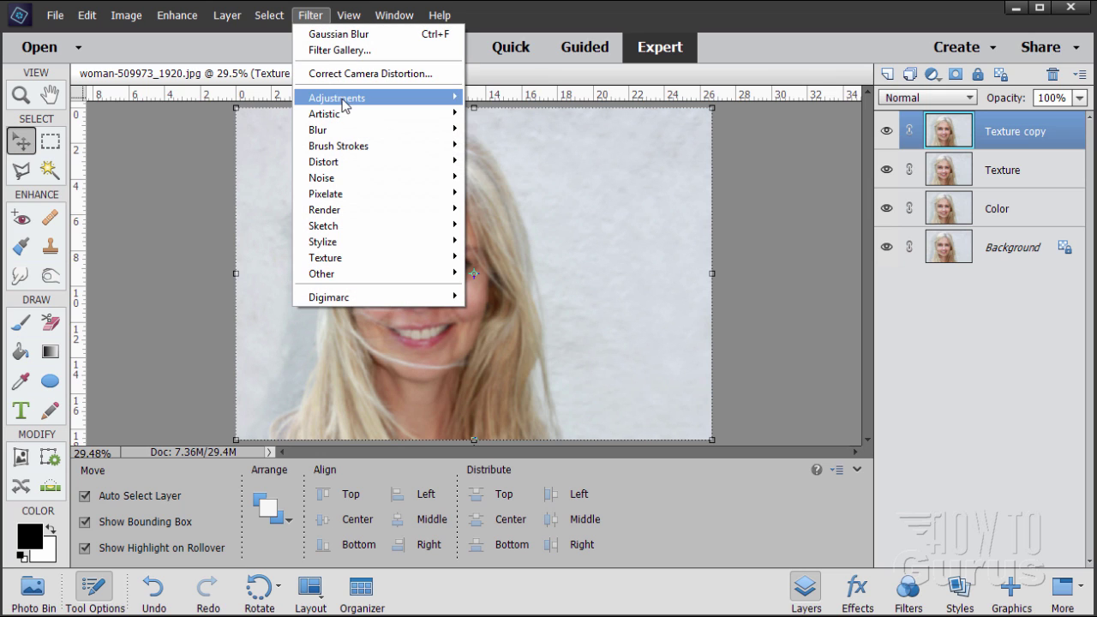
mouse_move(370, 107)
click(487, 128)
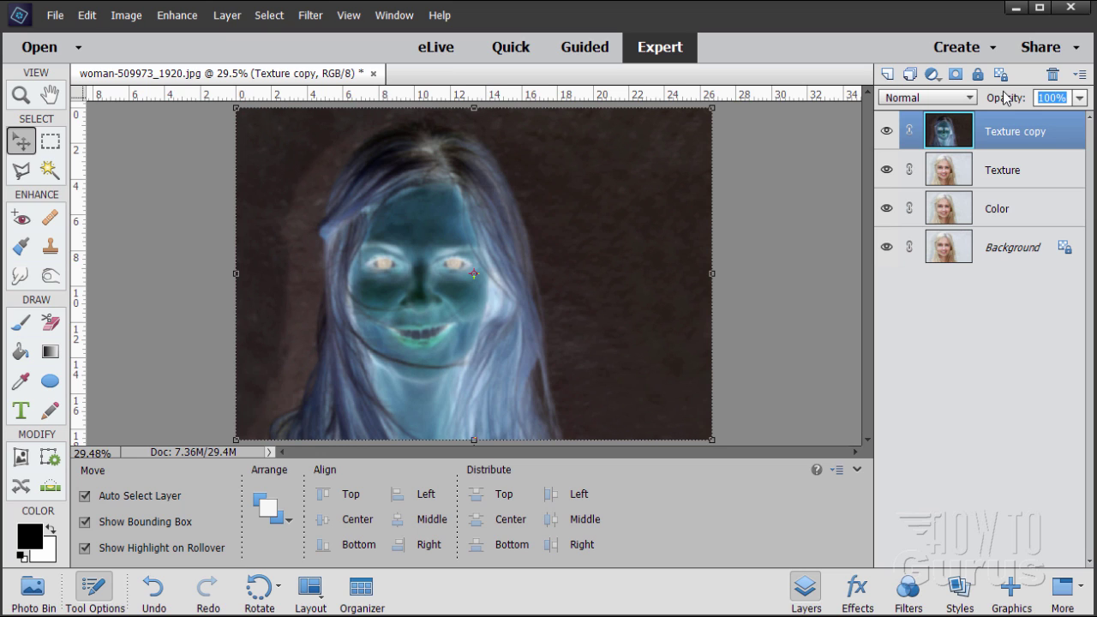
text(50)
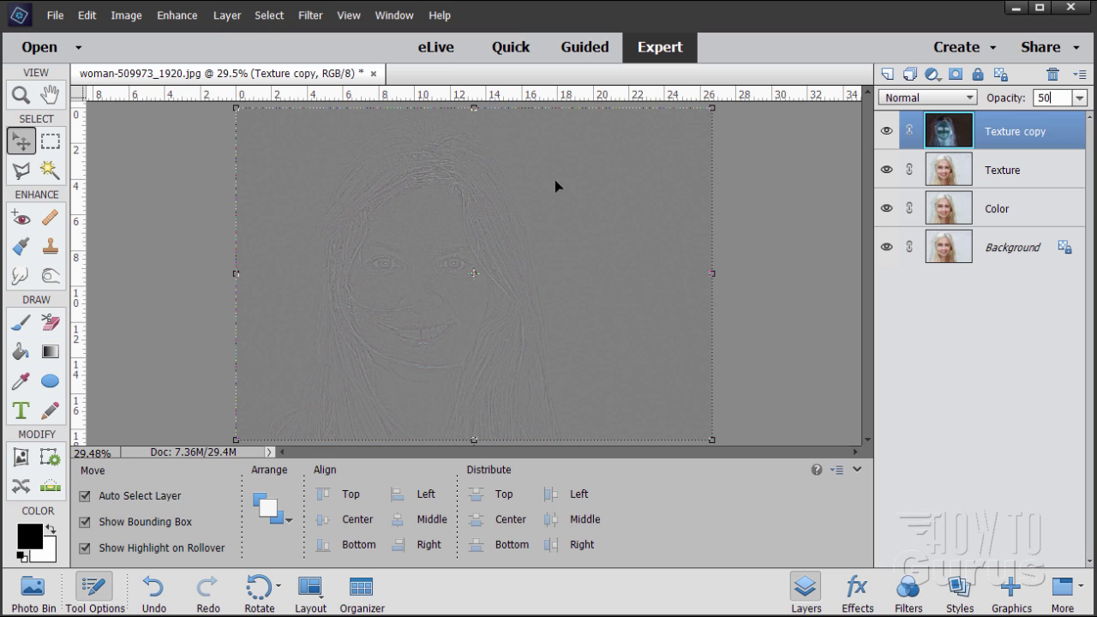
Merge the Texture copy layer and the Texture layer into a single layer.
shift+click(1011, 170)
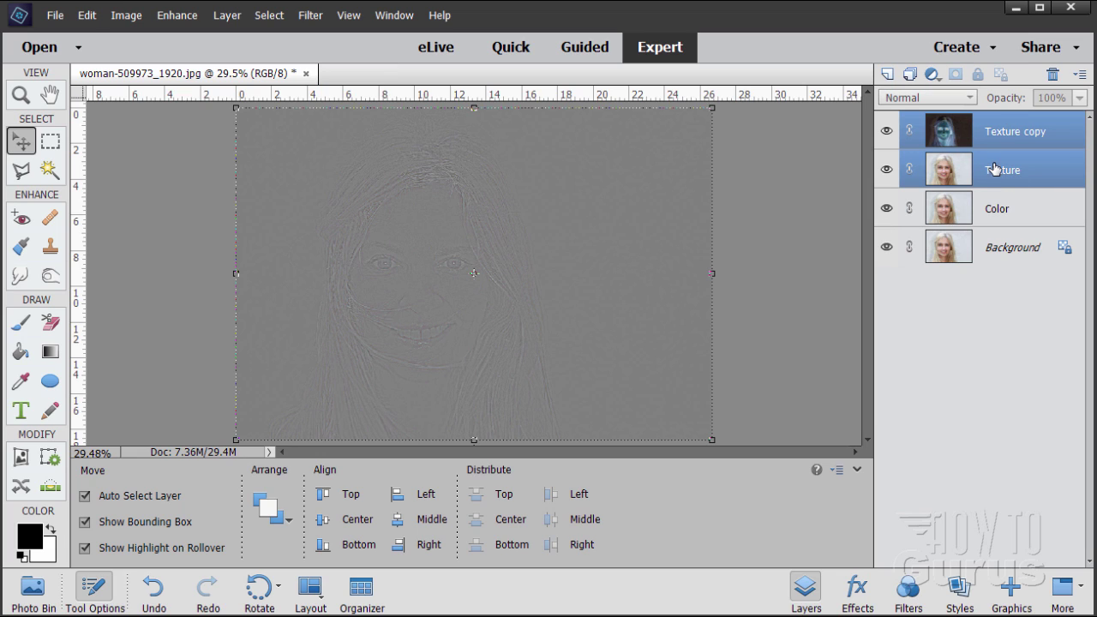
right_click(995, 163)
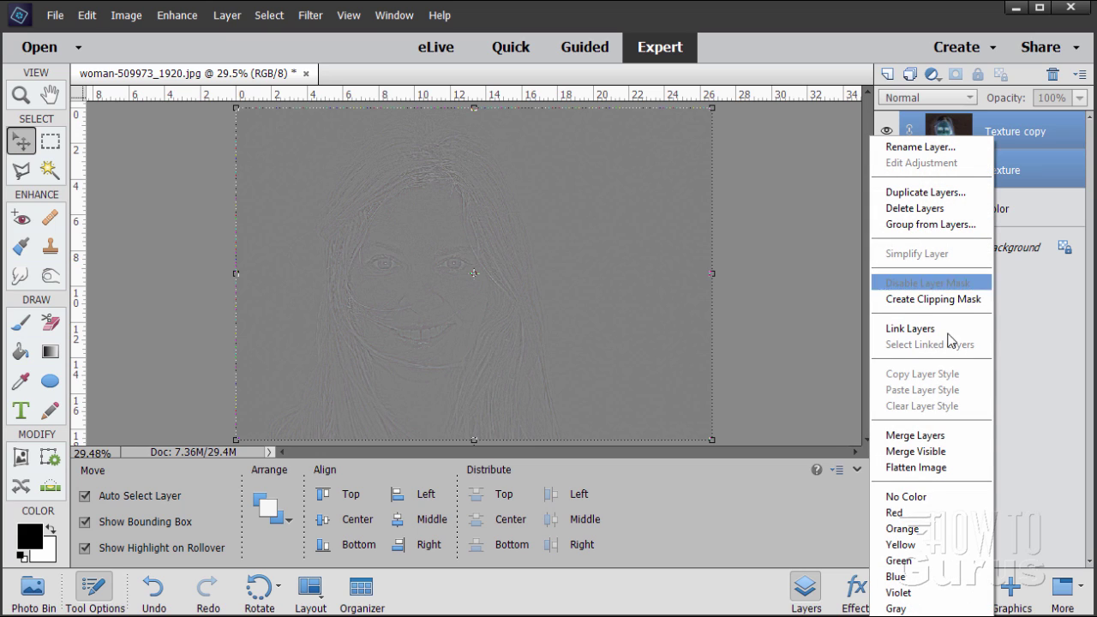
click(925, 437)
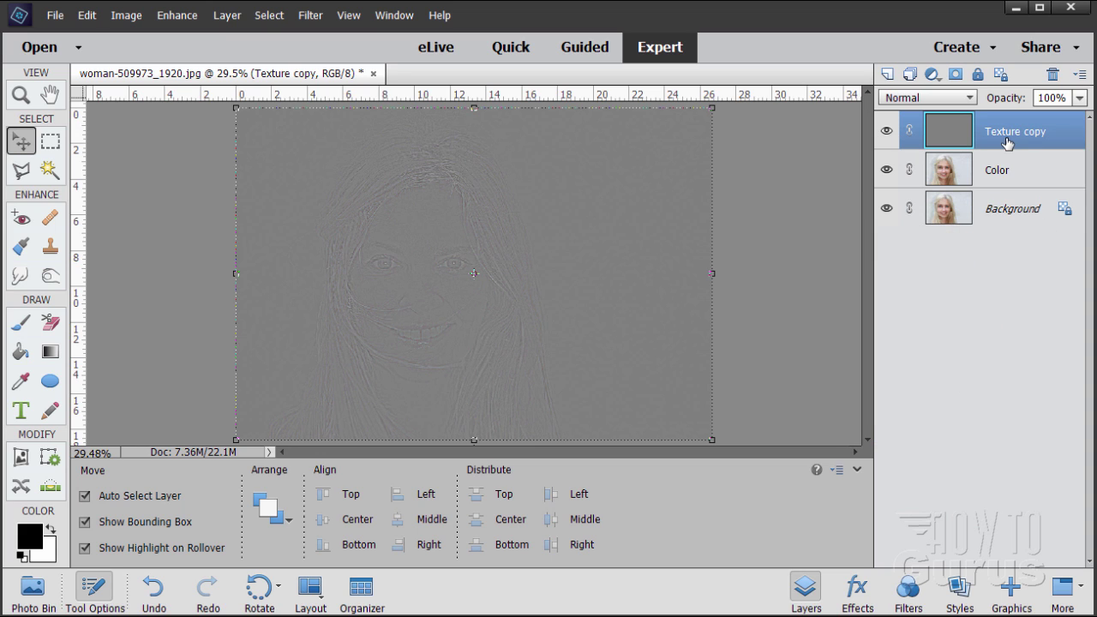
Rename the merged layer above the Color layer as Texture.
click(1052, 135)
key(BackSpace)
key(BackSpace)
key(BackSpace)
key(BackSpace)
key(BackSpace)
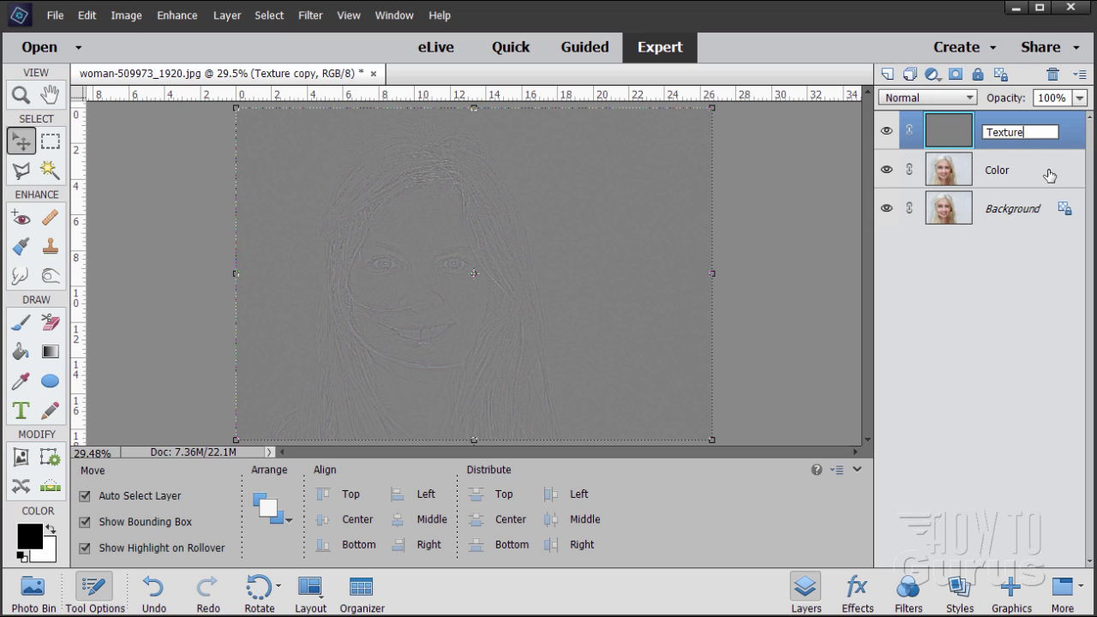
key(Return)
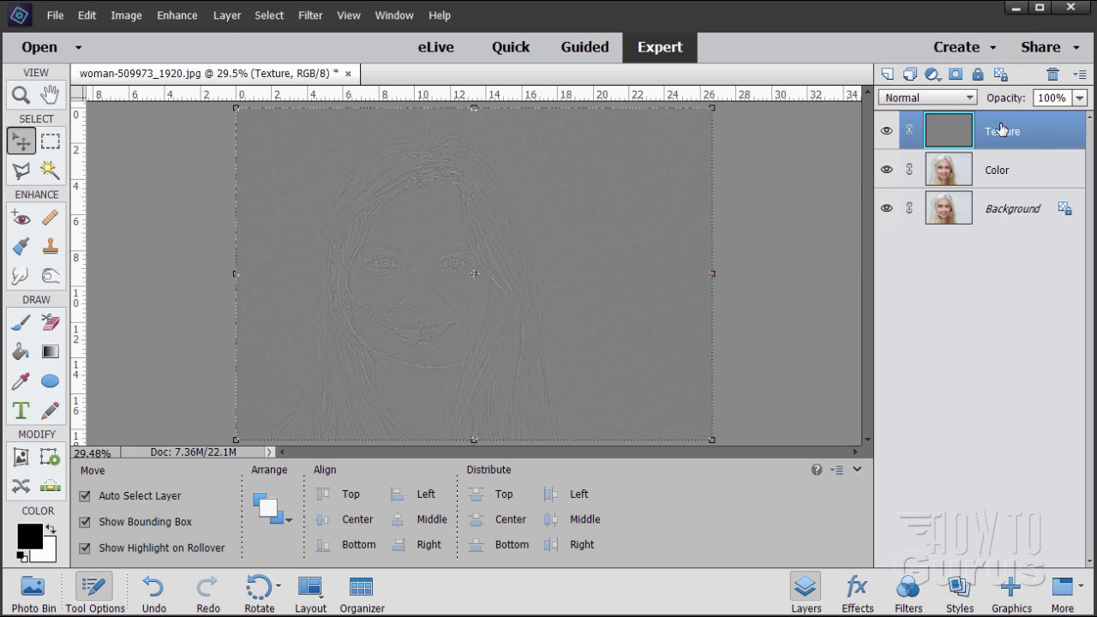
Set the Texture layer's blend mode to Linear Light and make the Color layer active.
click(940, 99)
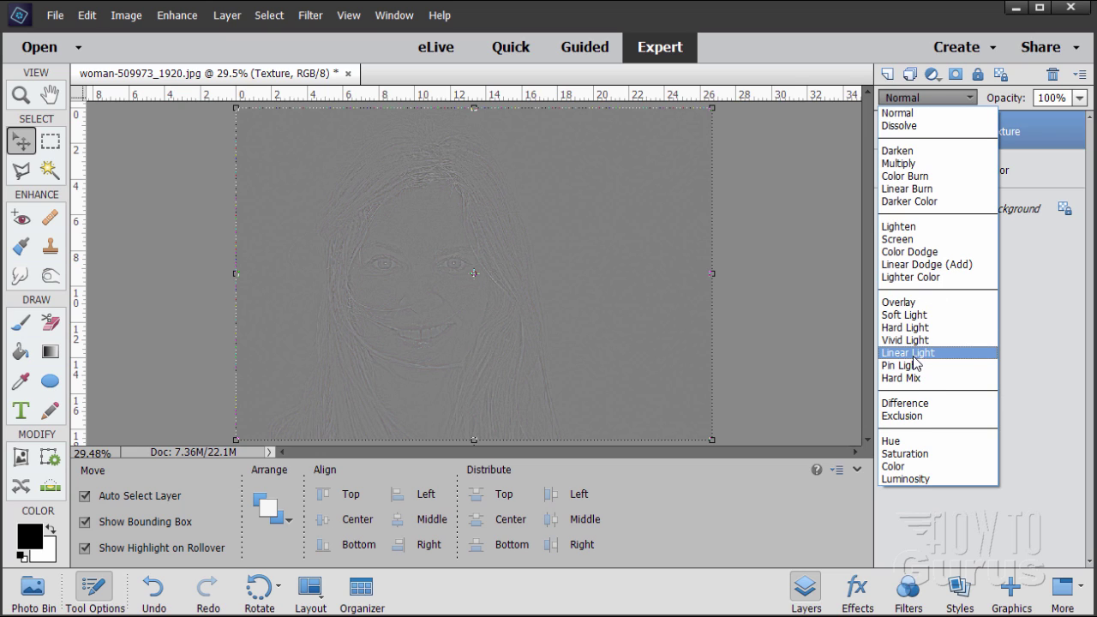
click(944, 353)
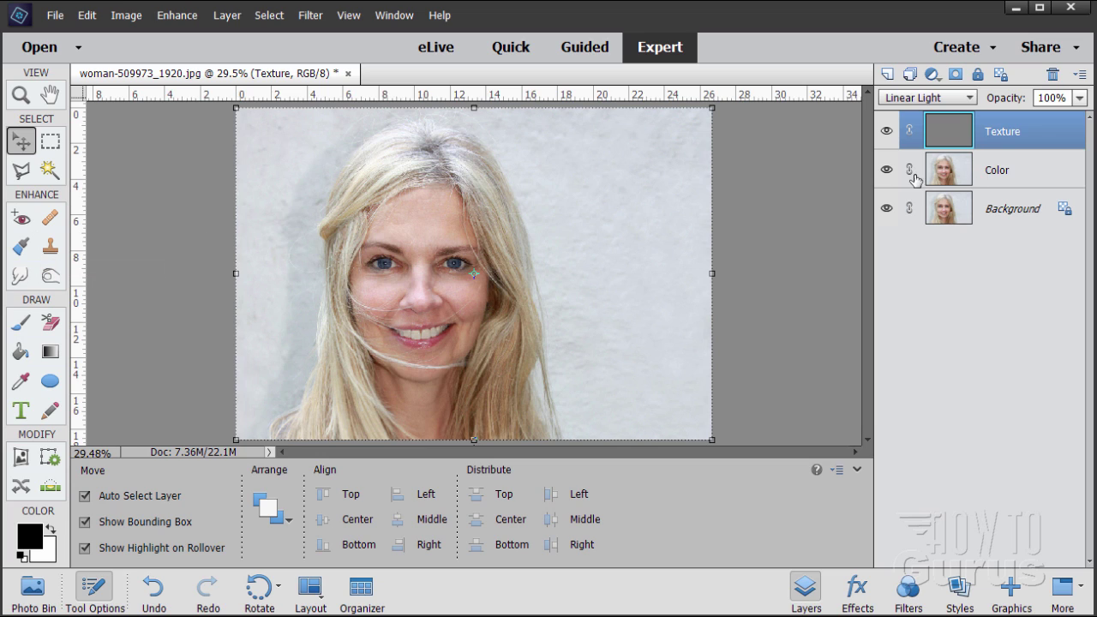
click(1028, 177)
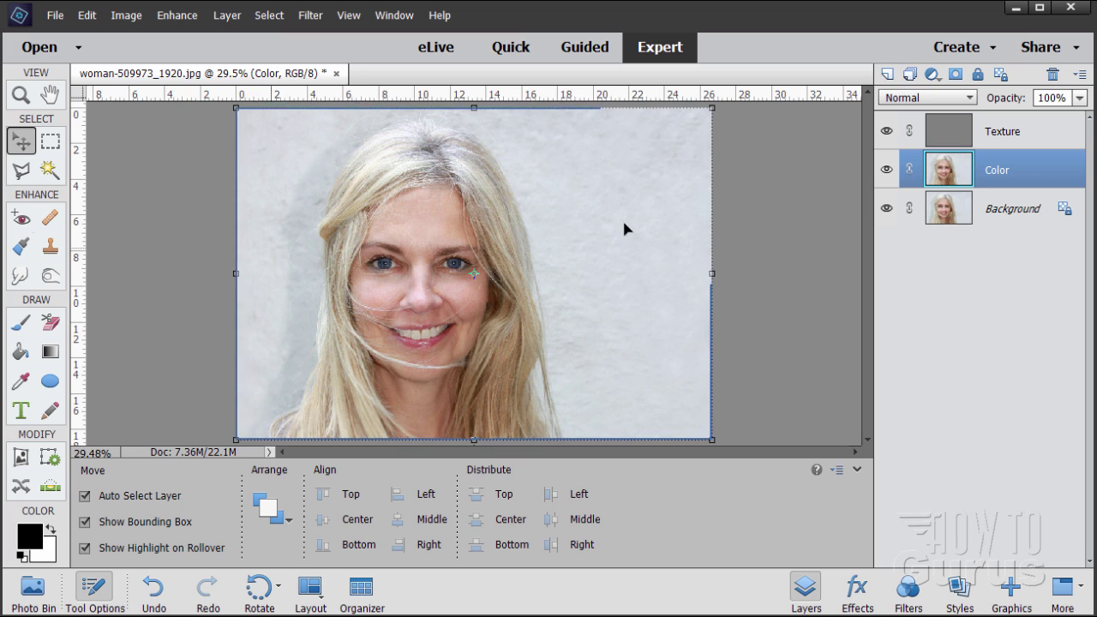